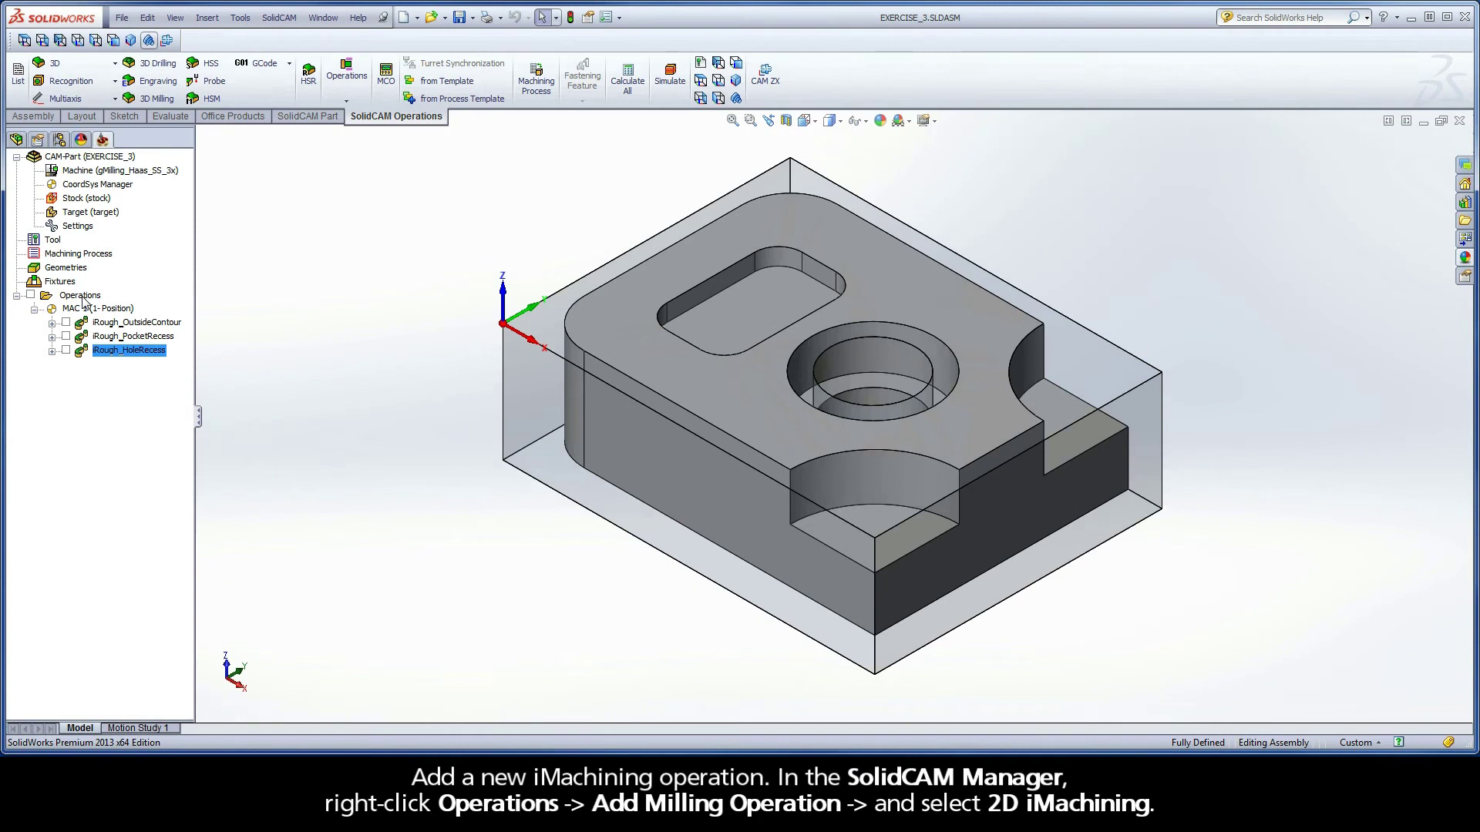
# Add a new 2D iMachining operation with iRough technology from the operations menu.
pyautogui.rightClick(80, 296)
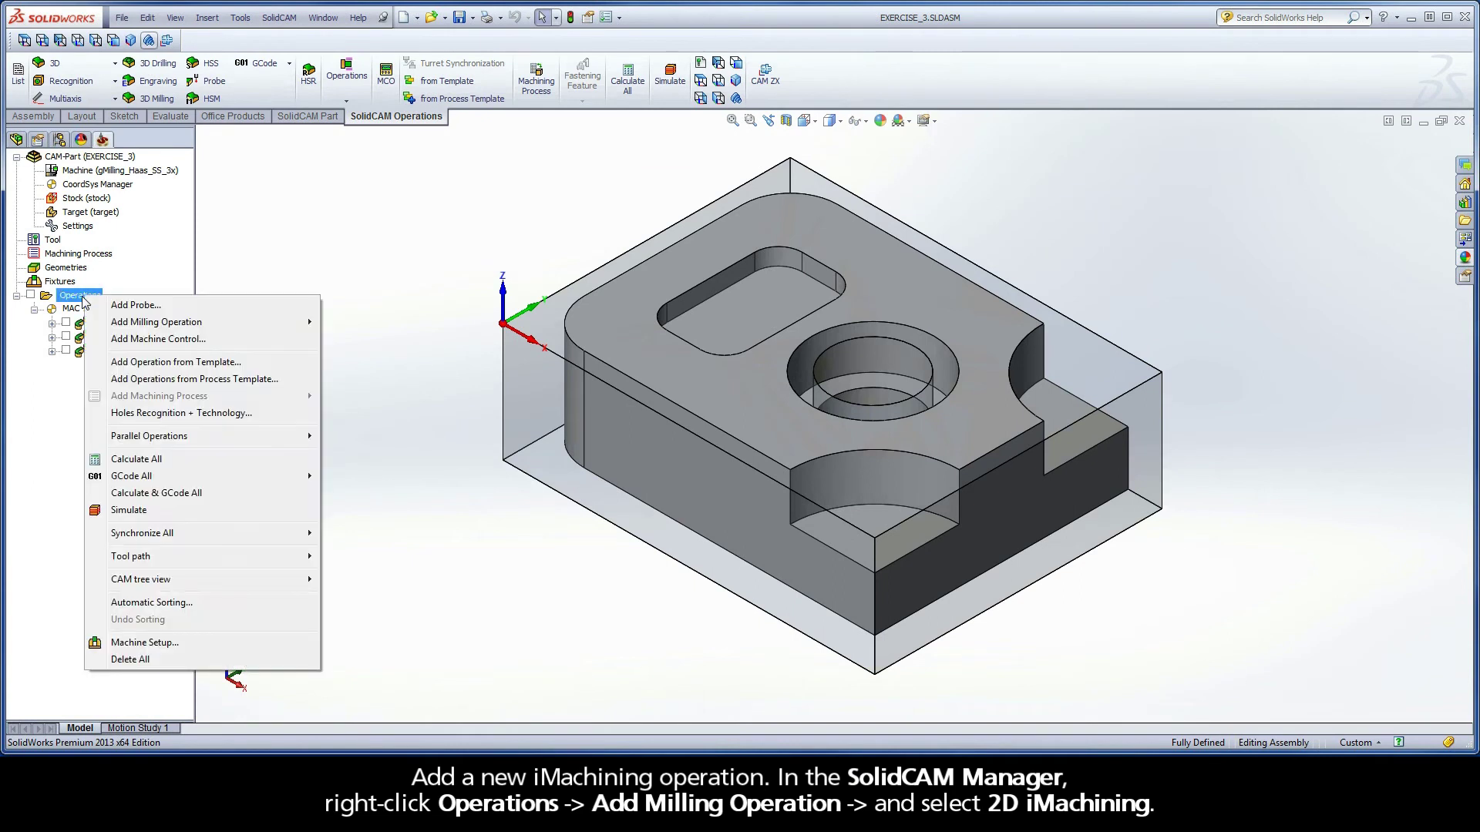
pyautogui.moveTo(120, 324)
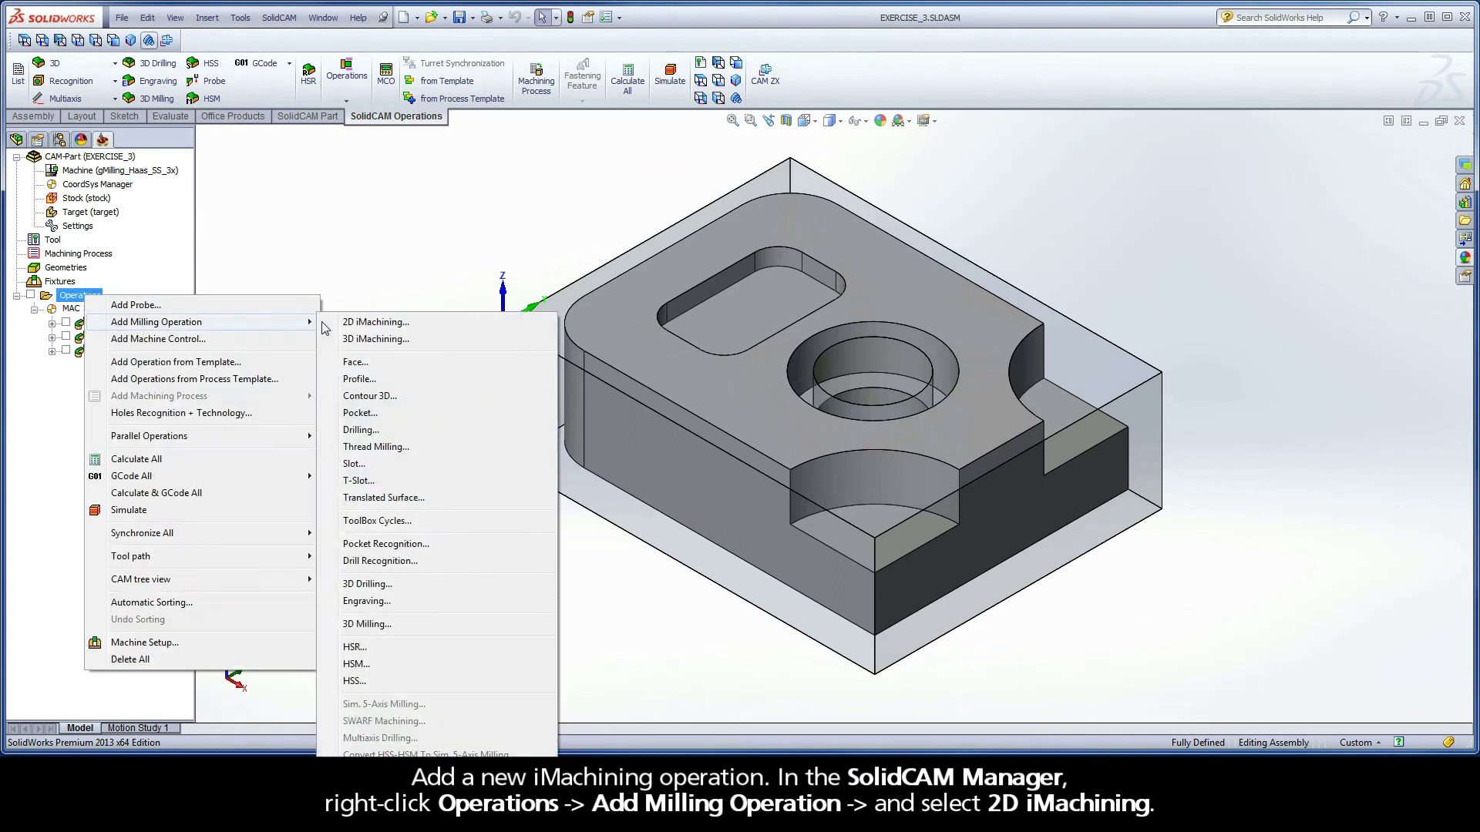
pyautogui.click(411, 327)
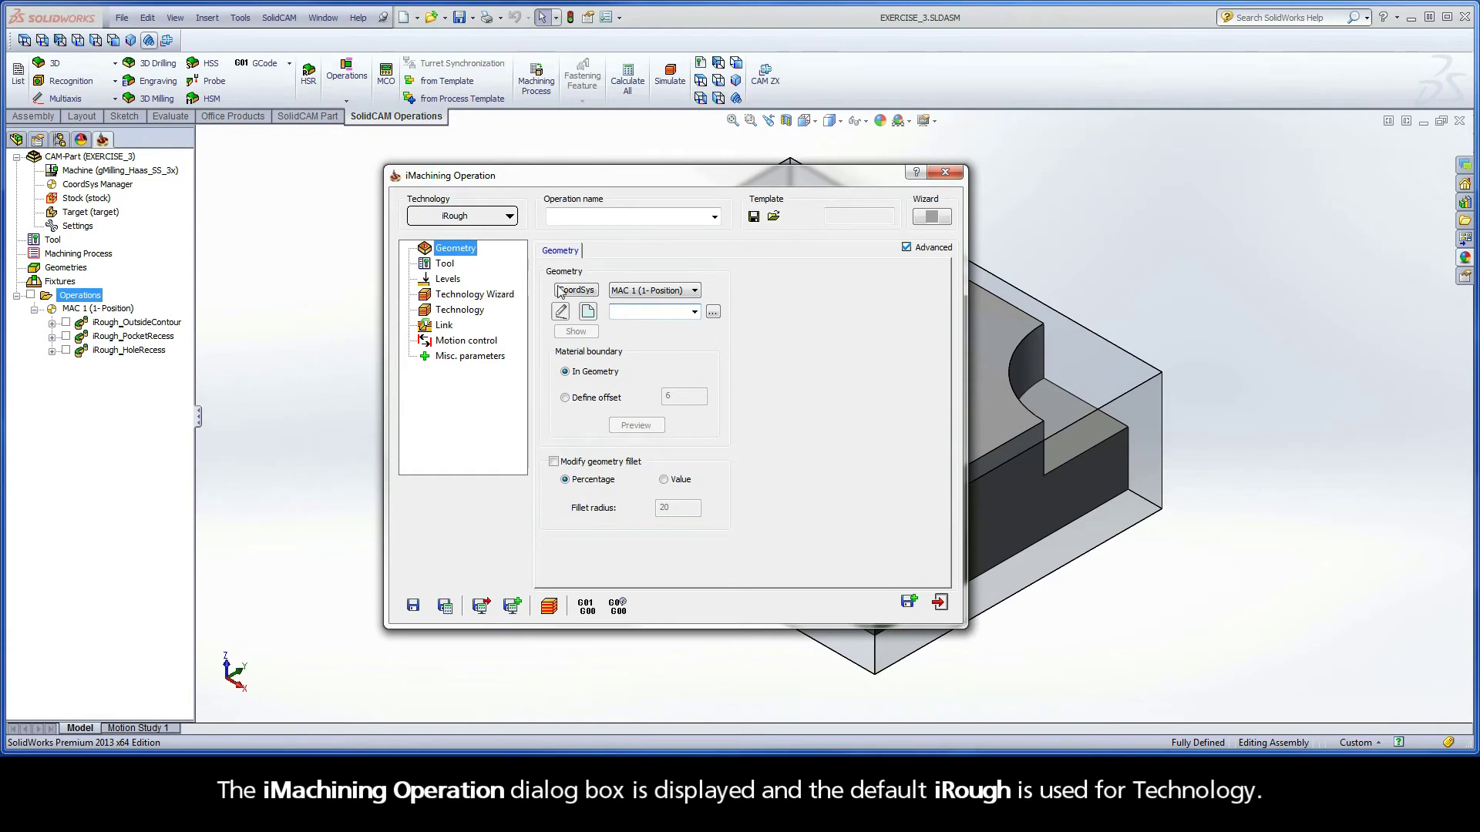
# Start new geometry contour3 and accept the front pocket's lower arc as 1-Chain with Auto-constant Z.
pyautogui.click(587, 312)
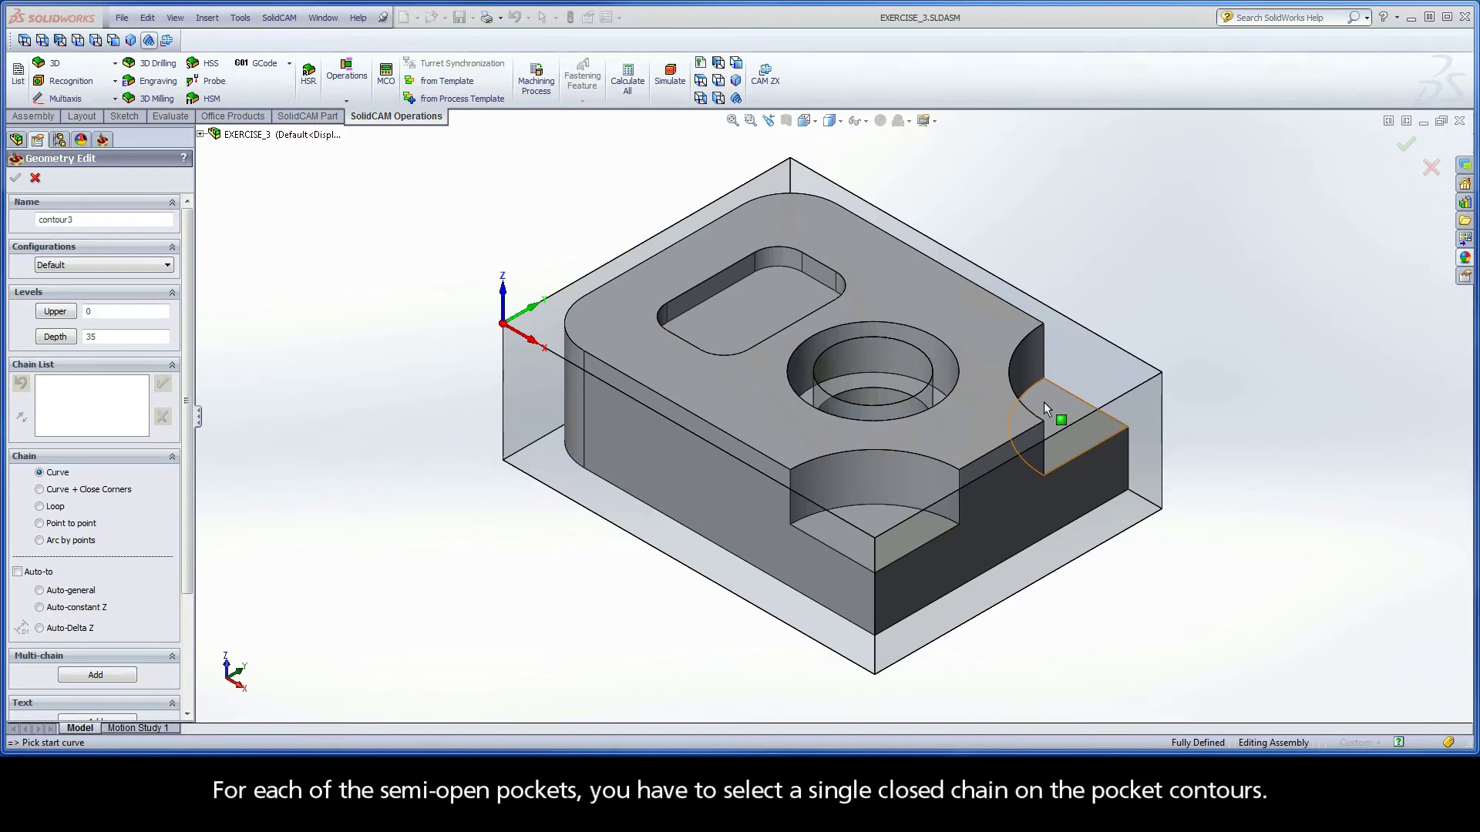
pyautogui.click(937, 521)
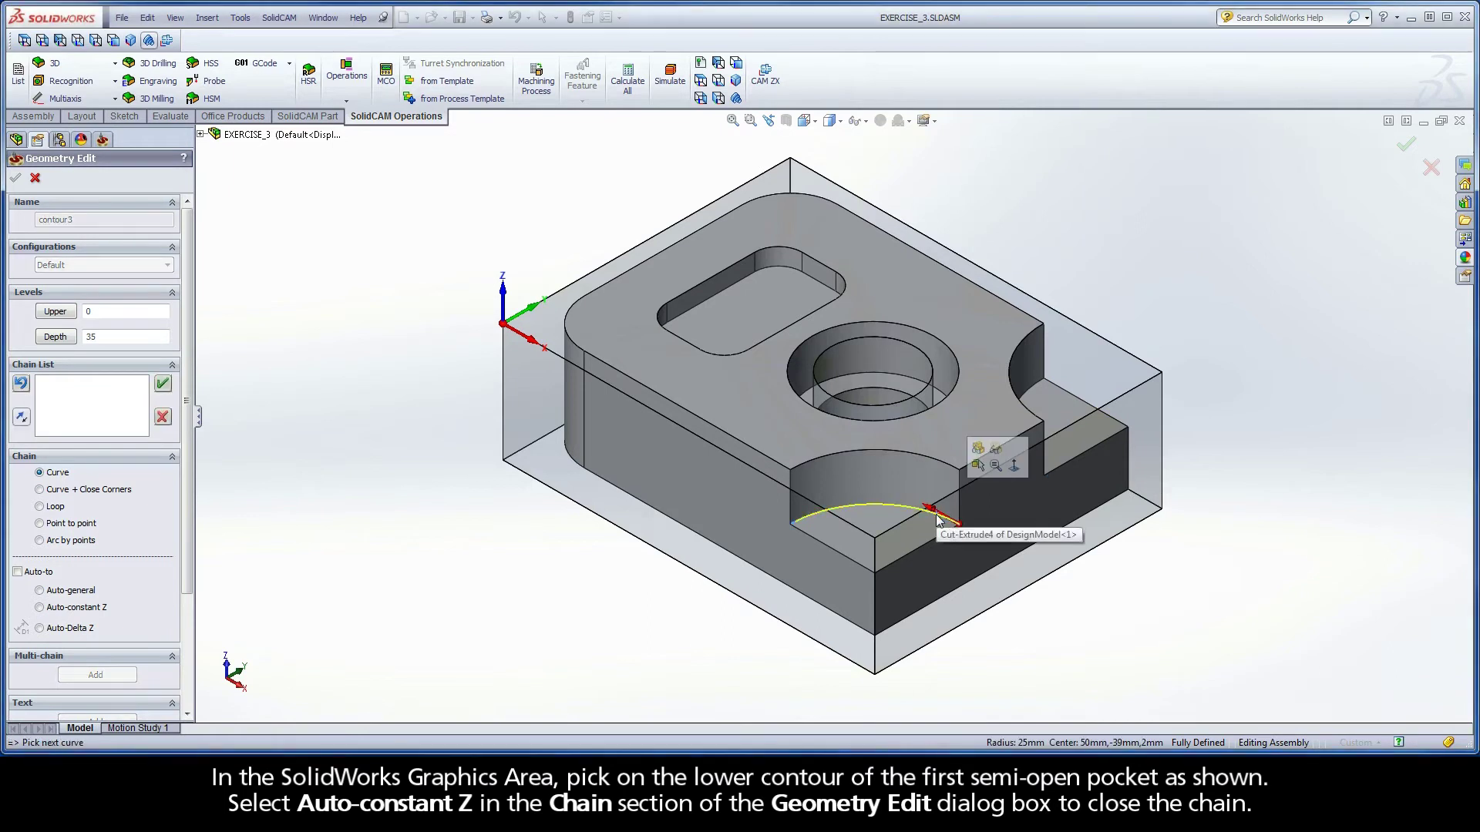
pyautogui.click(41, 608)
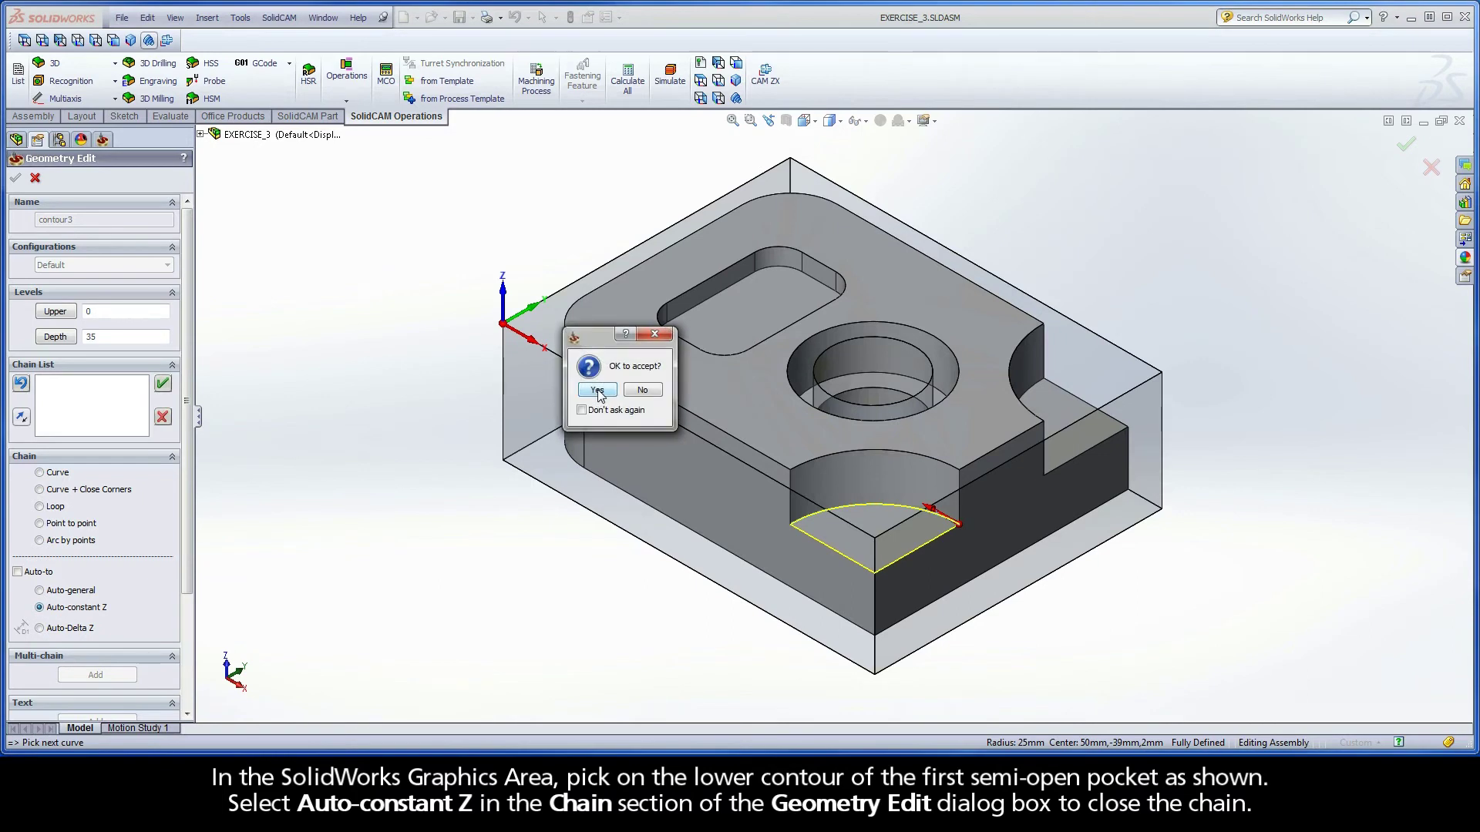
pyautogui.click(598, 391)
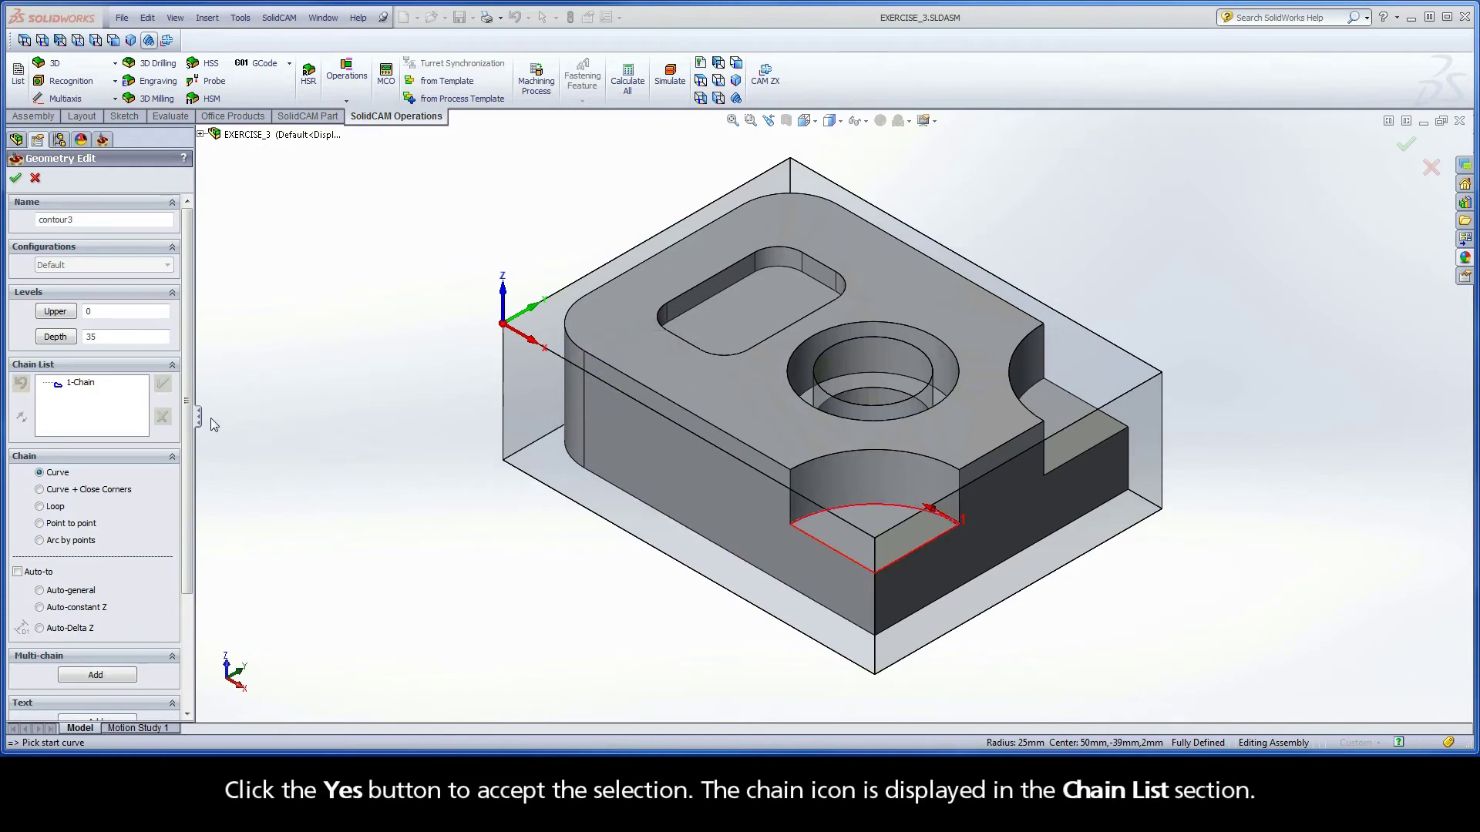
# Chain the second pocket's lower arc with Auto-constant Z and accept it as 2-Chain.
pyautogui.click(85, 383)
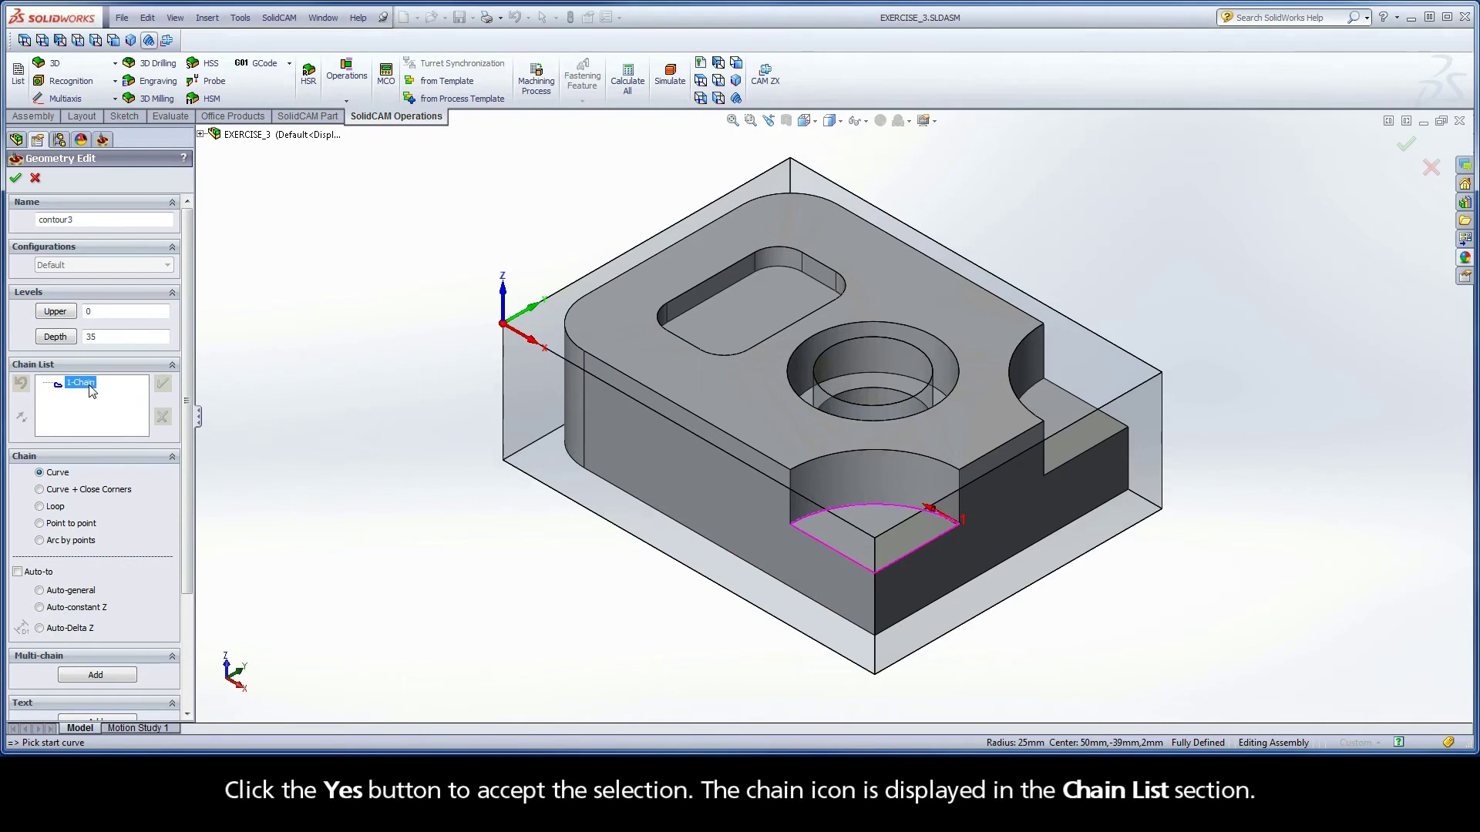
pyautogui.click(1035, 386)
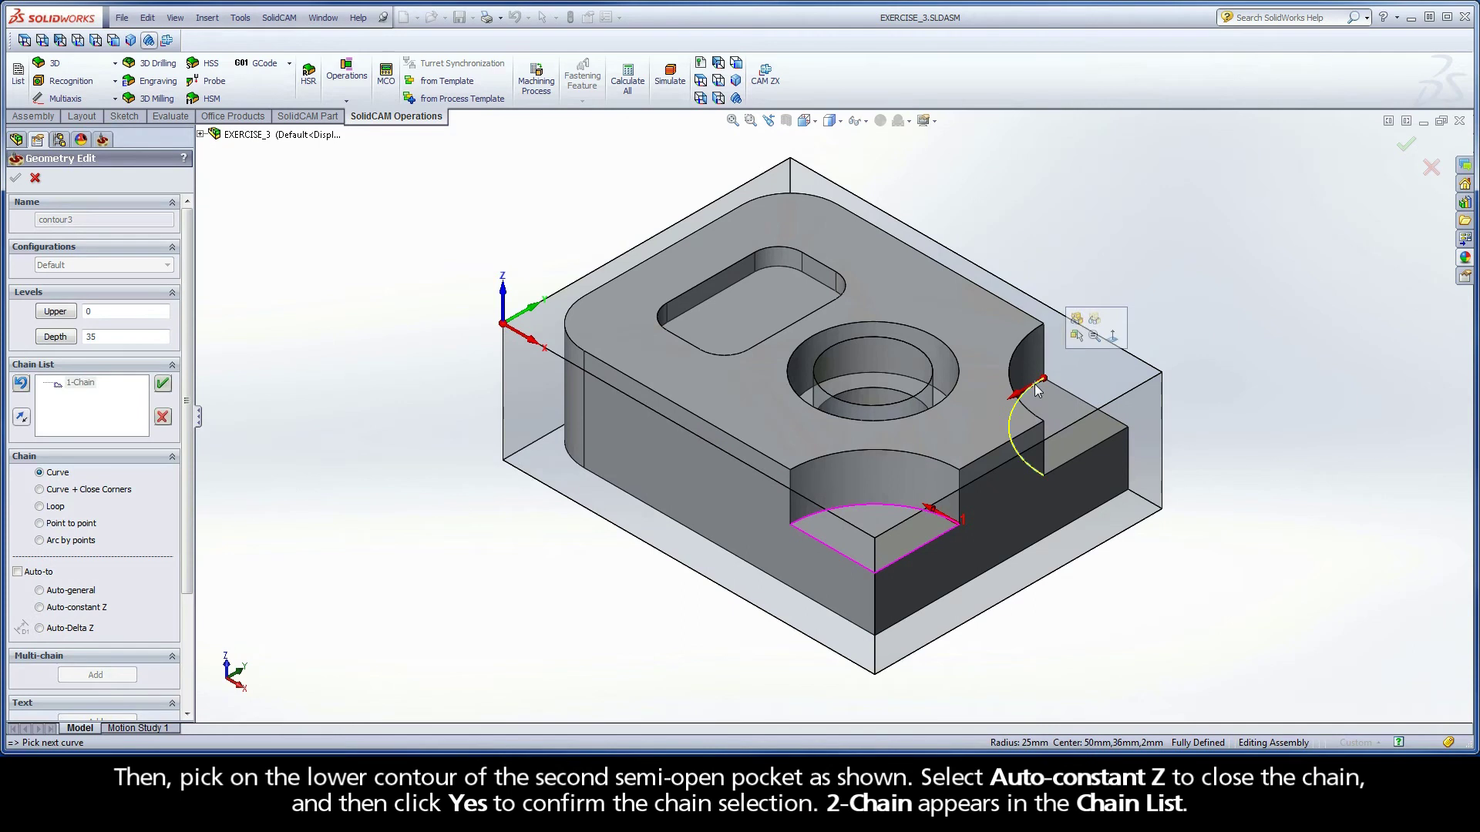
pyautogui.click(69, 611)
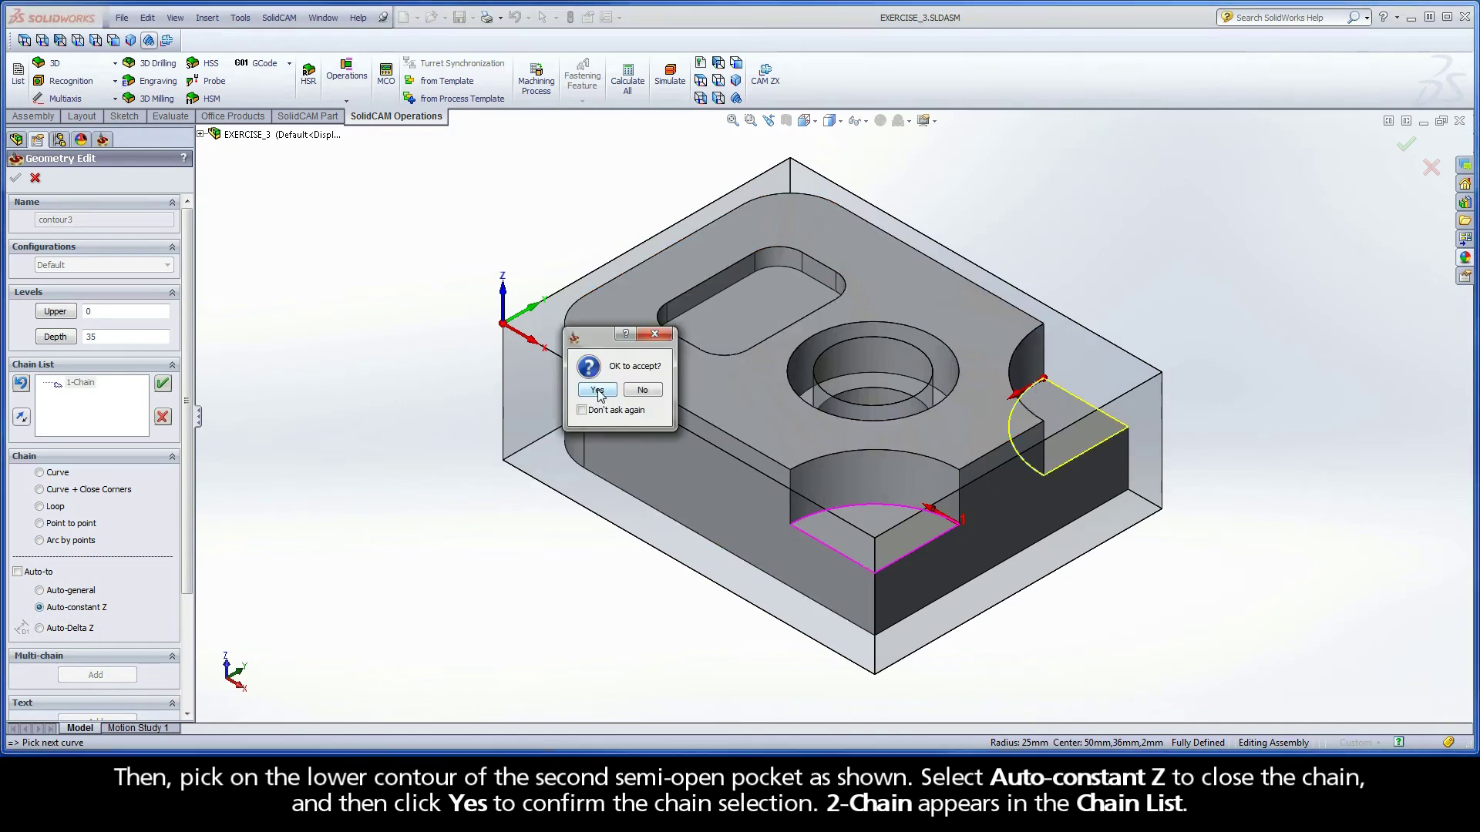
pyautogui.click(598, 390)
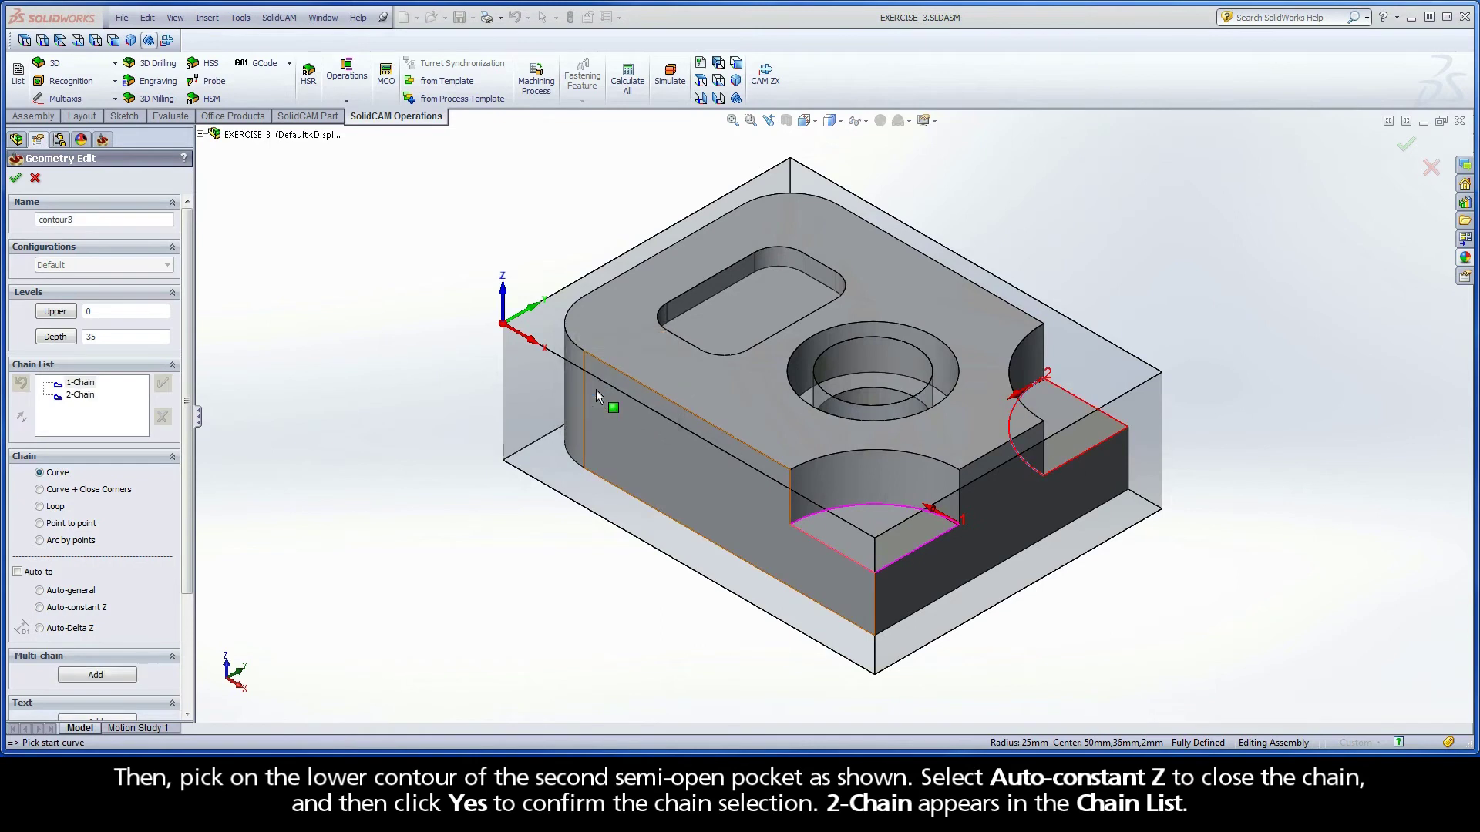
pyautogui.click(80, 394)
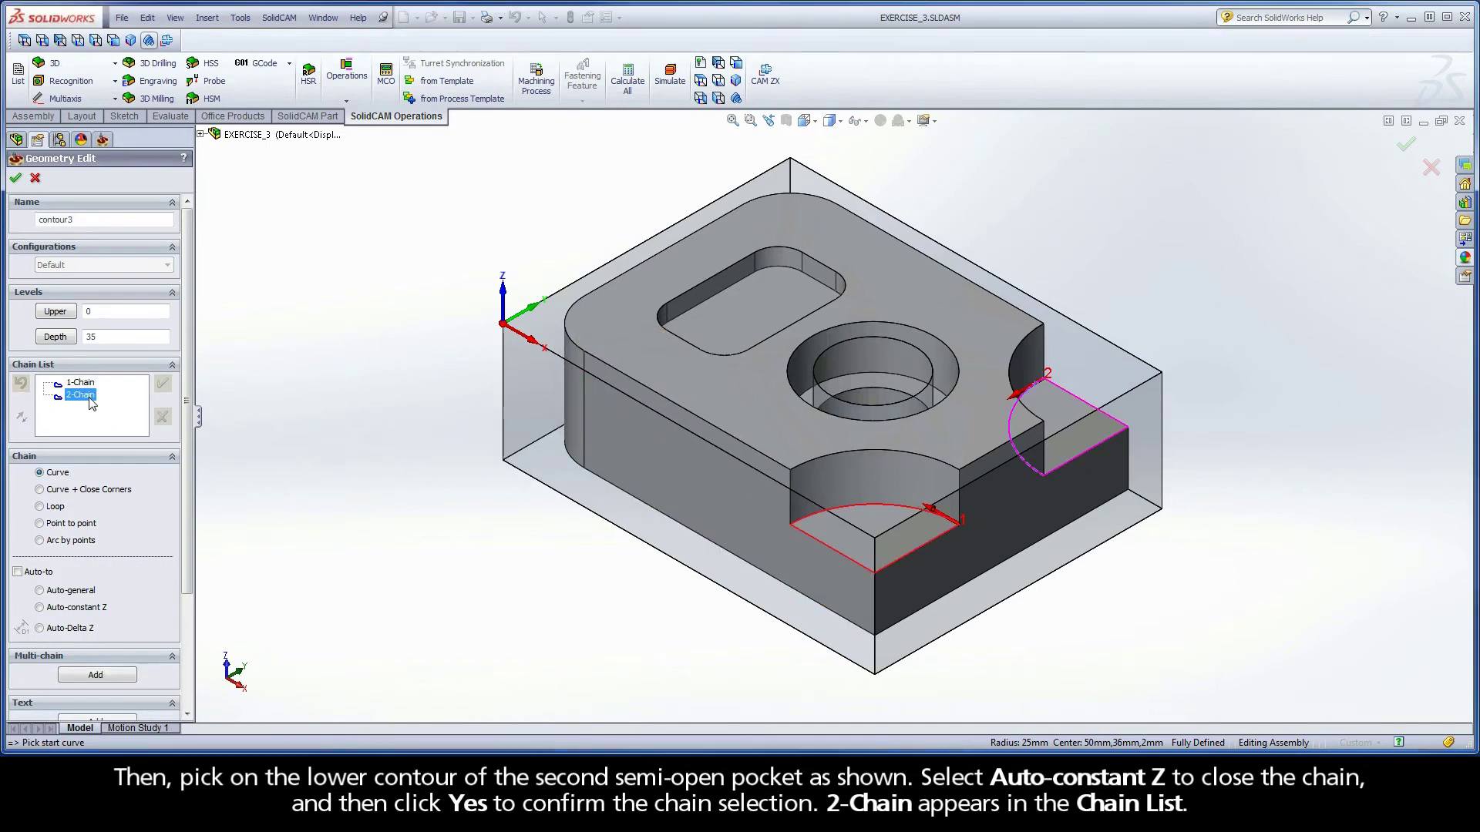
# Mark the front and other outside edge of 1-Chain as open edges.
pyautogui.rightClick(90, 385)
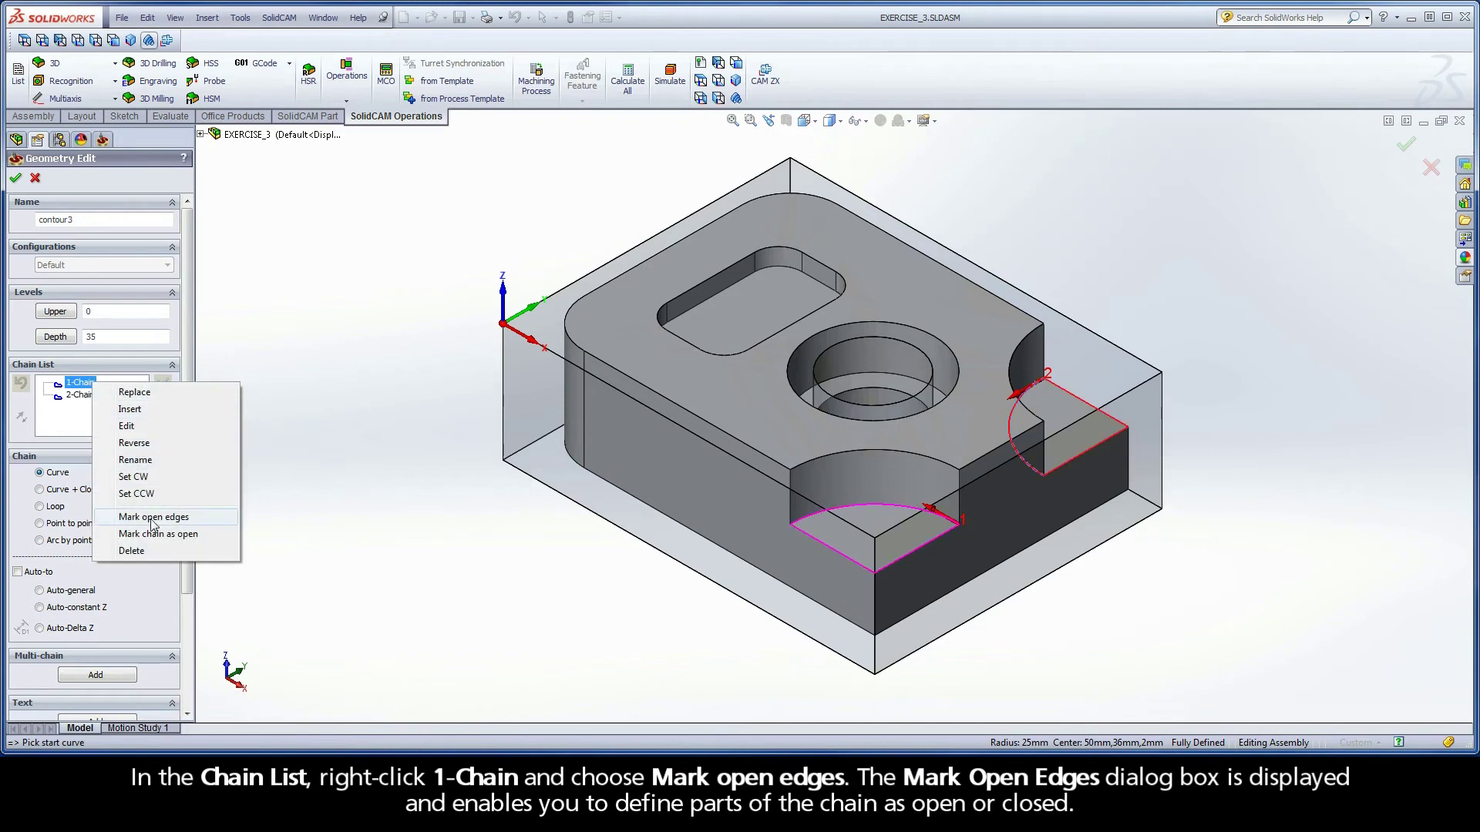
pyautogui.click(185, 519)
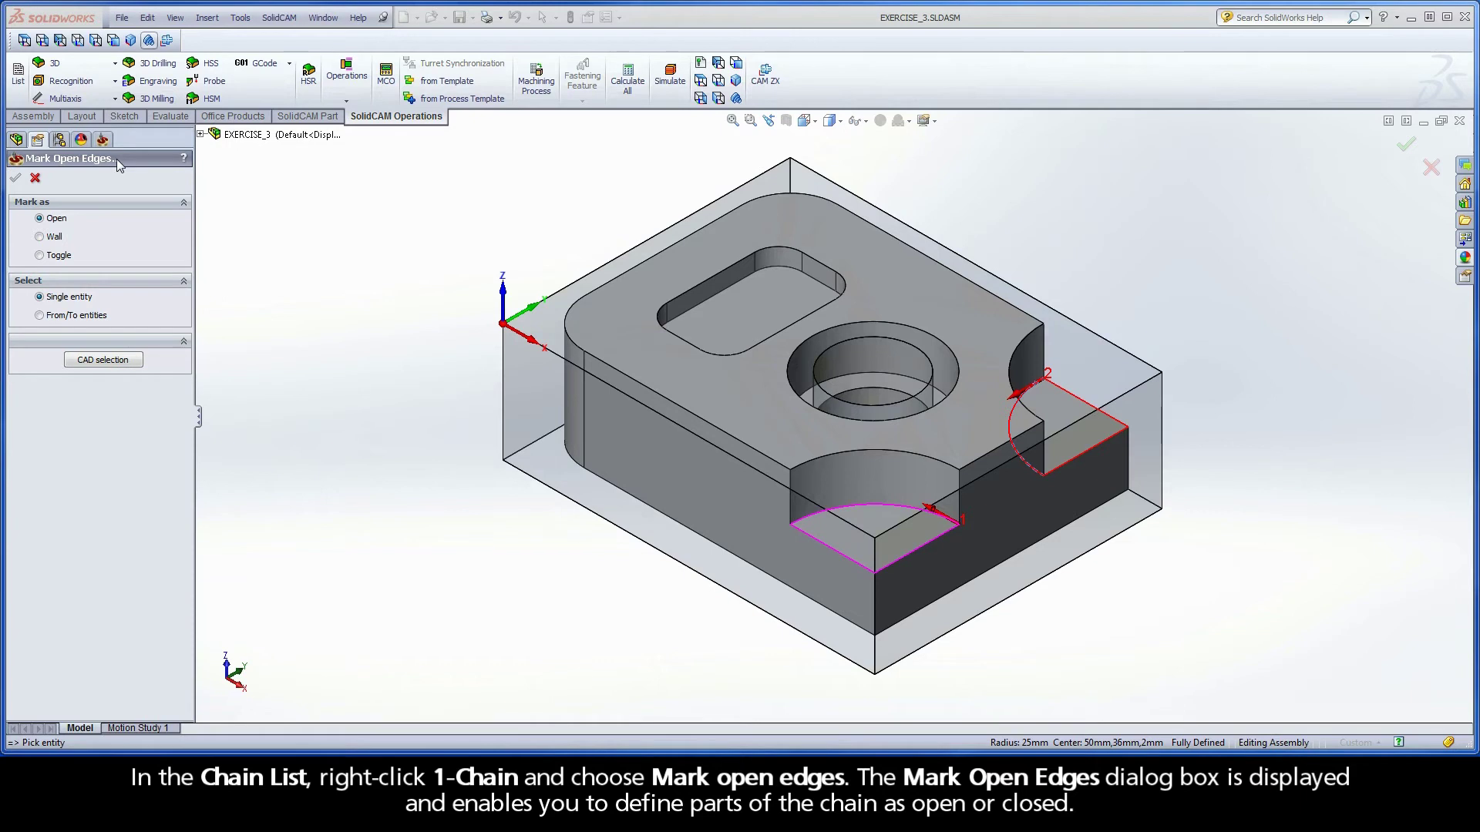
pyautogui.click(835, 554)
pyautogui.click(910, 553)
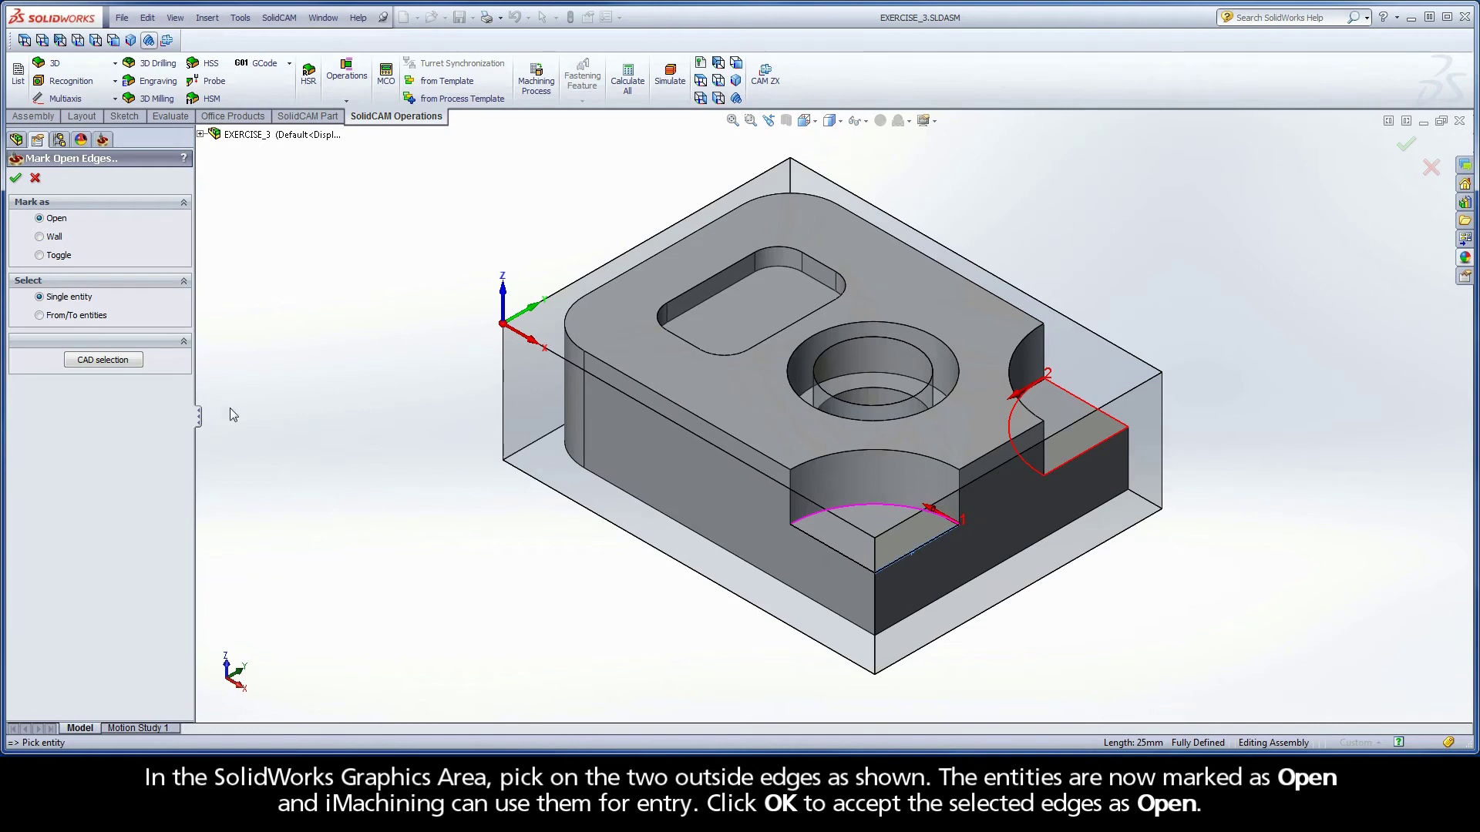
pyautogui.click(17, 179)
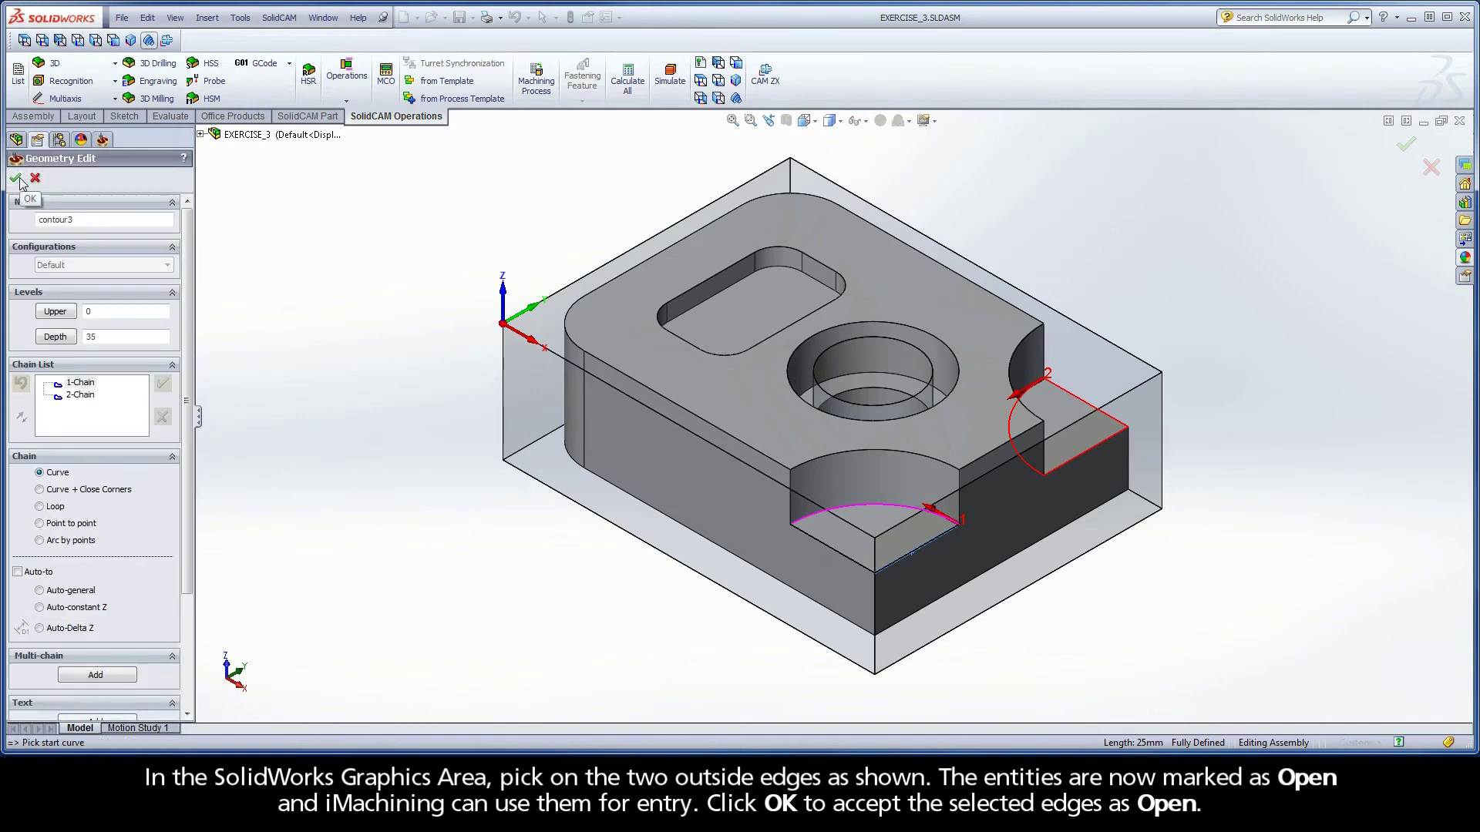
# Mark 2-Chain's lower outside edge and step edge as open.
pyautogui.rightClick(81, 395)
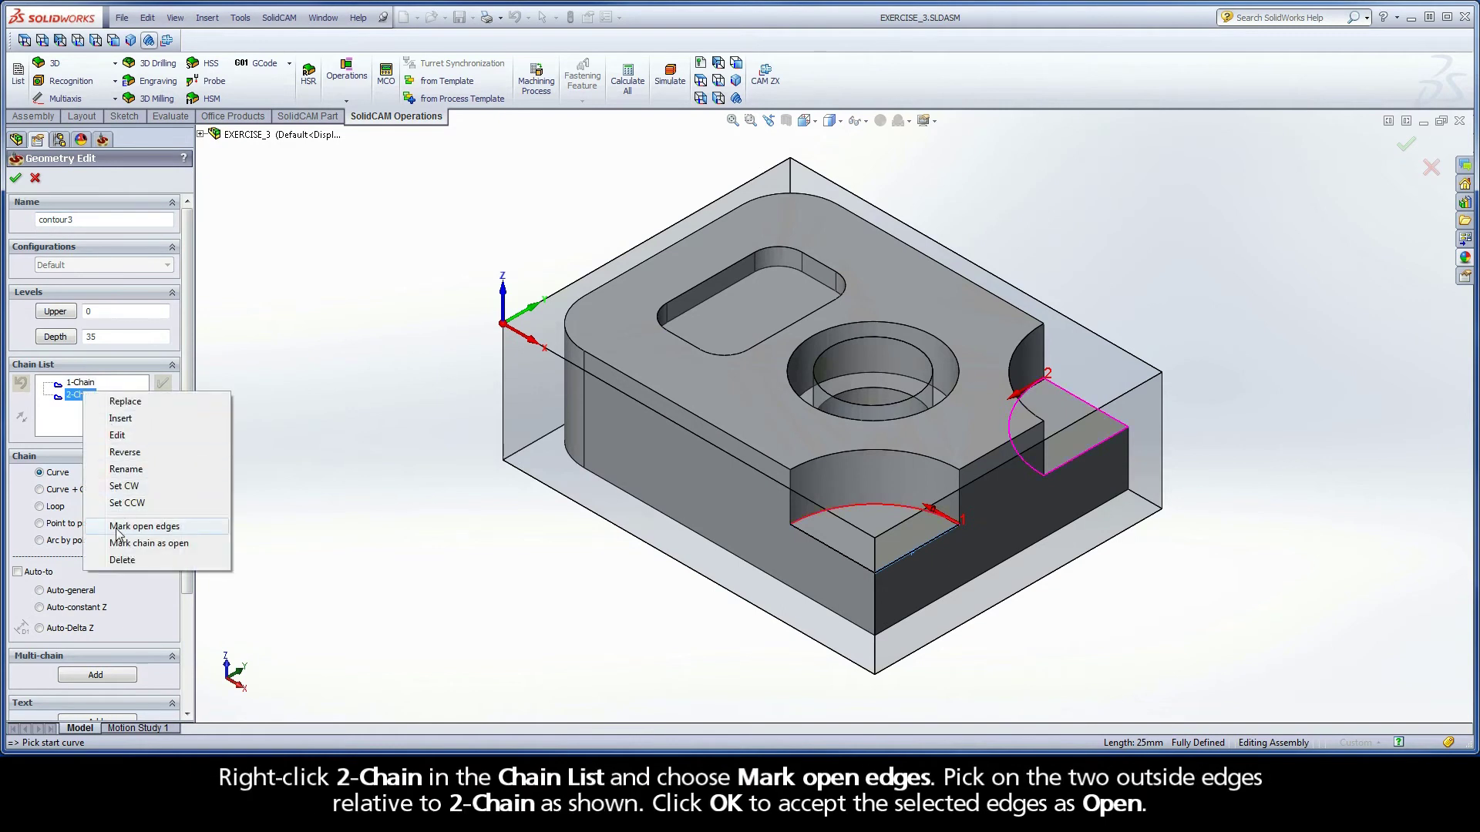
pyautogui.click(155, 529)
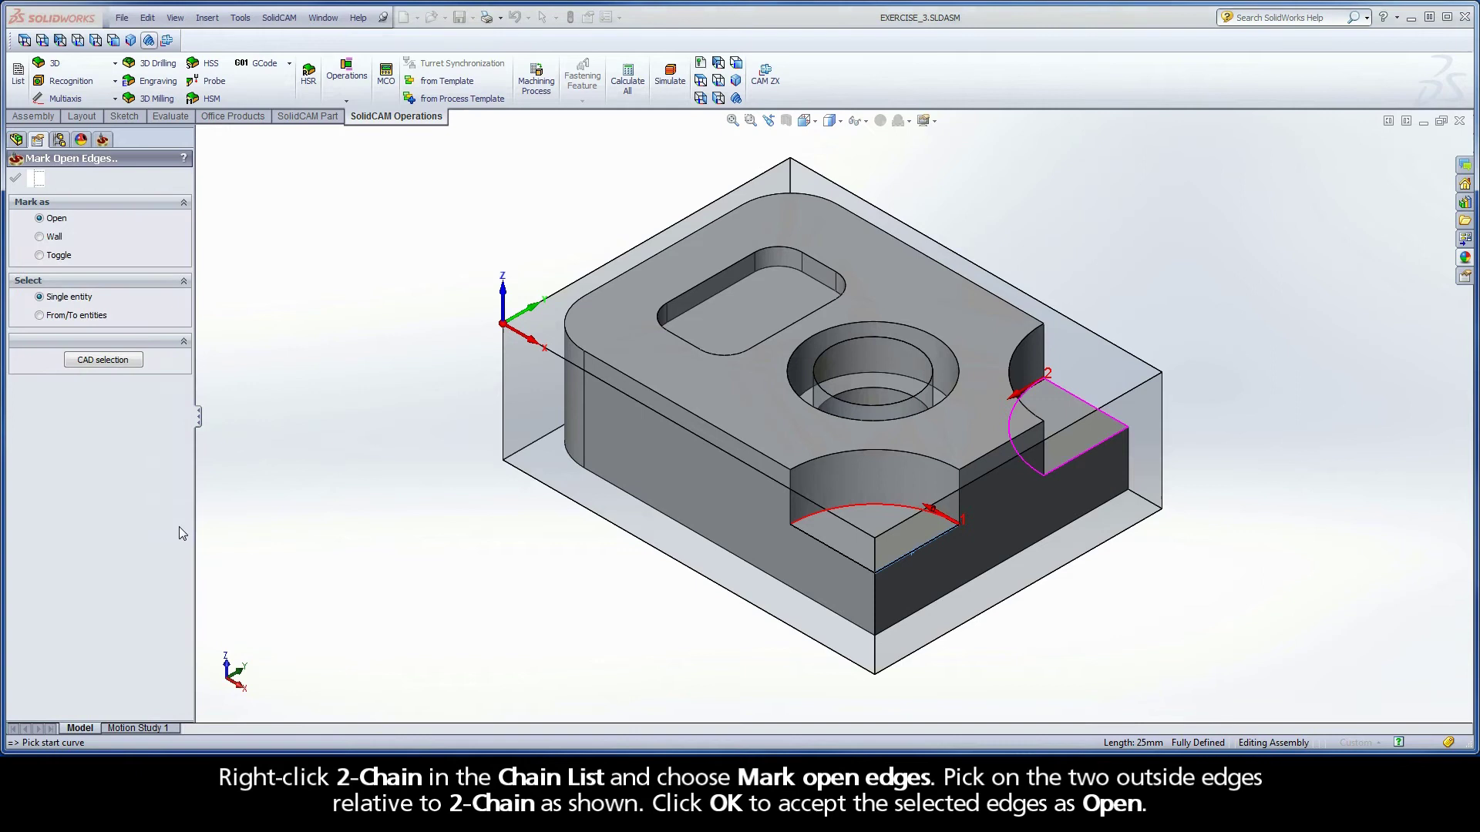
pyautogui.click(1085, 451)
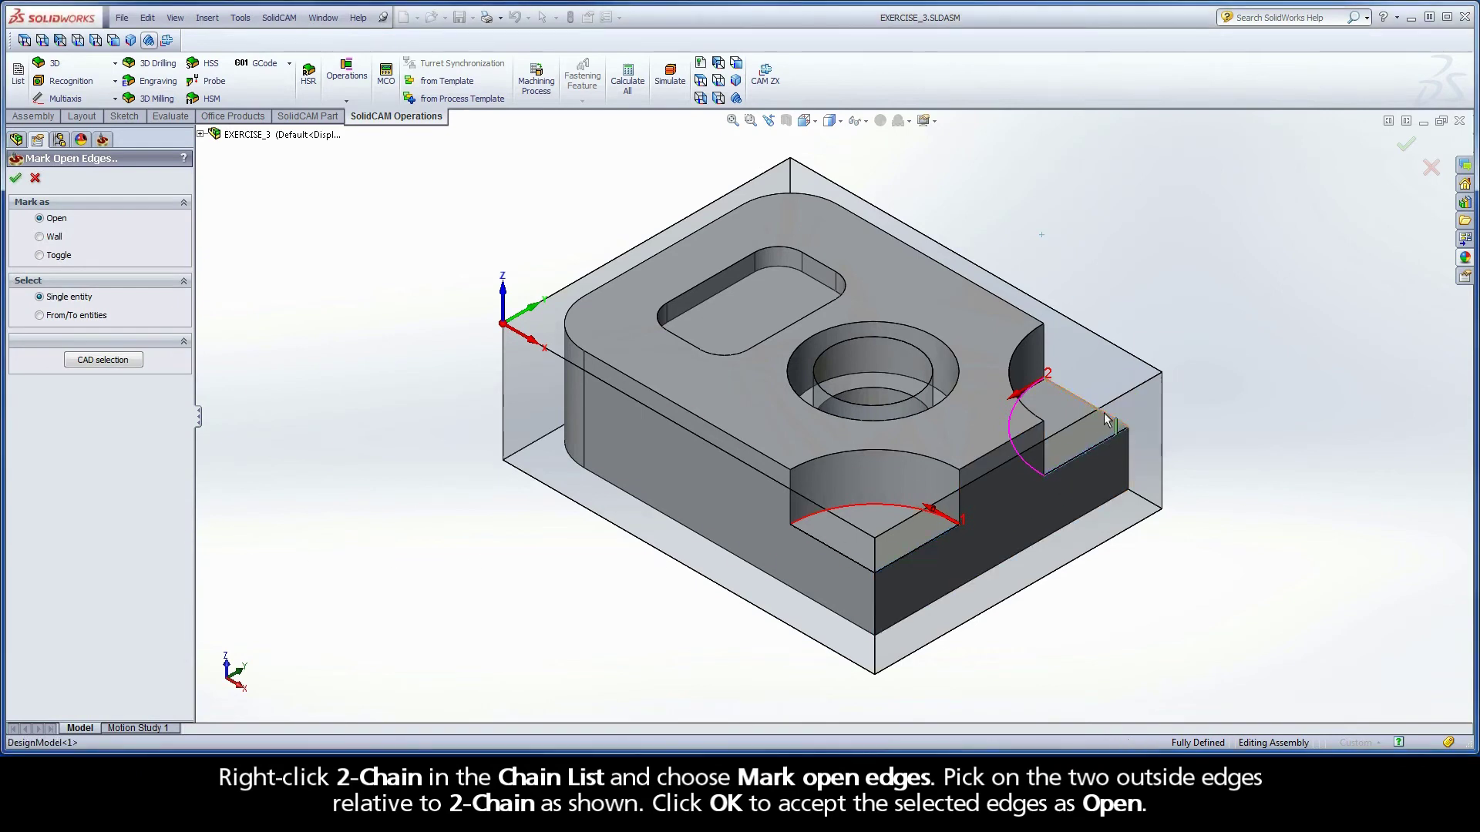
pyautogui.click(1107, 423)
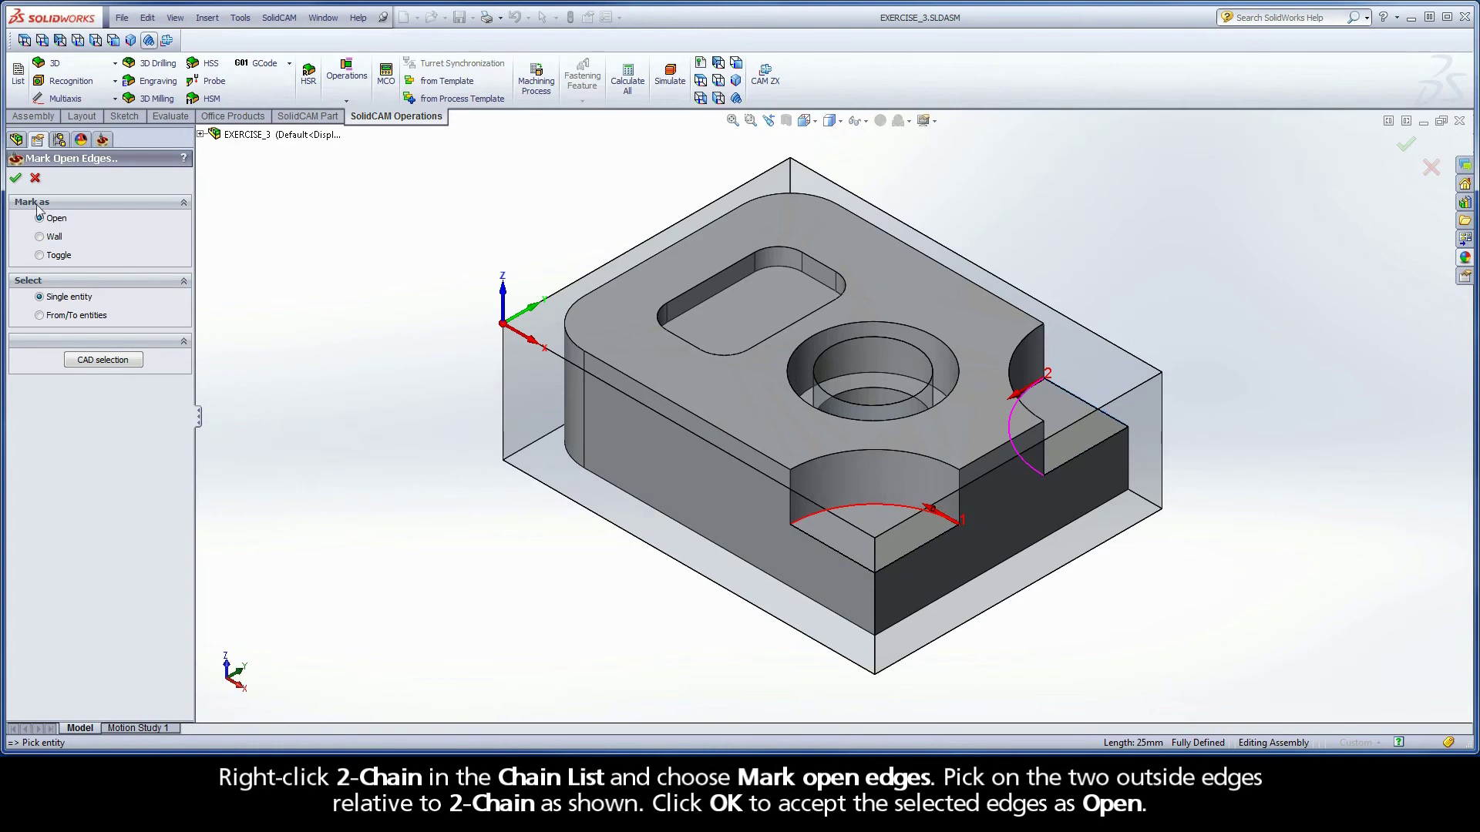
pyautogui.click(16, 179)
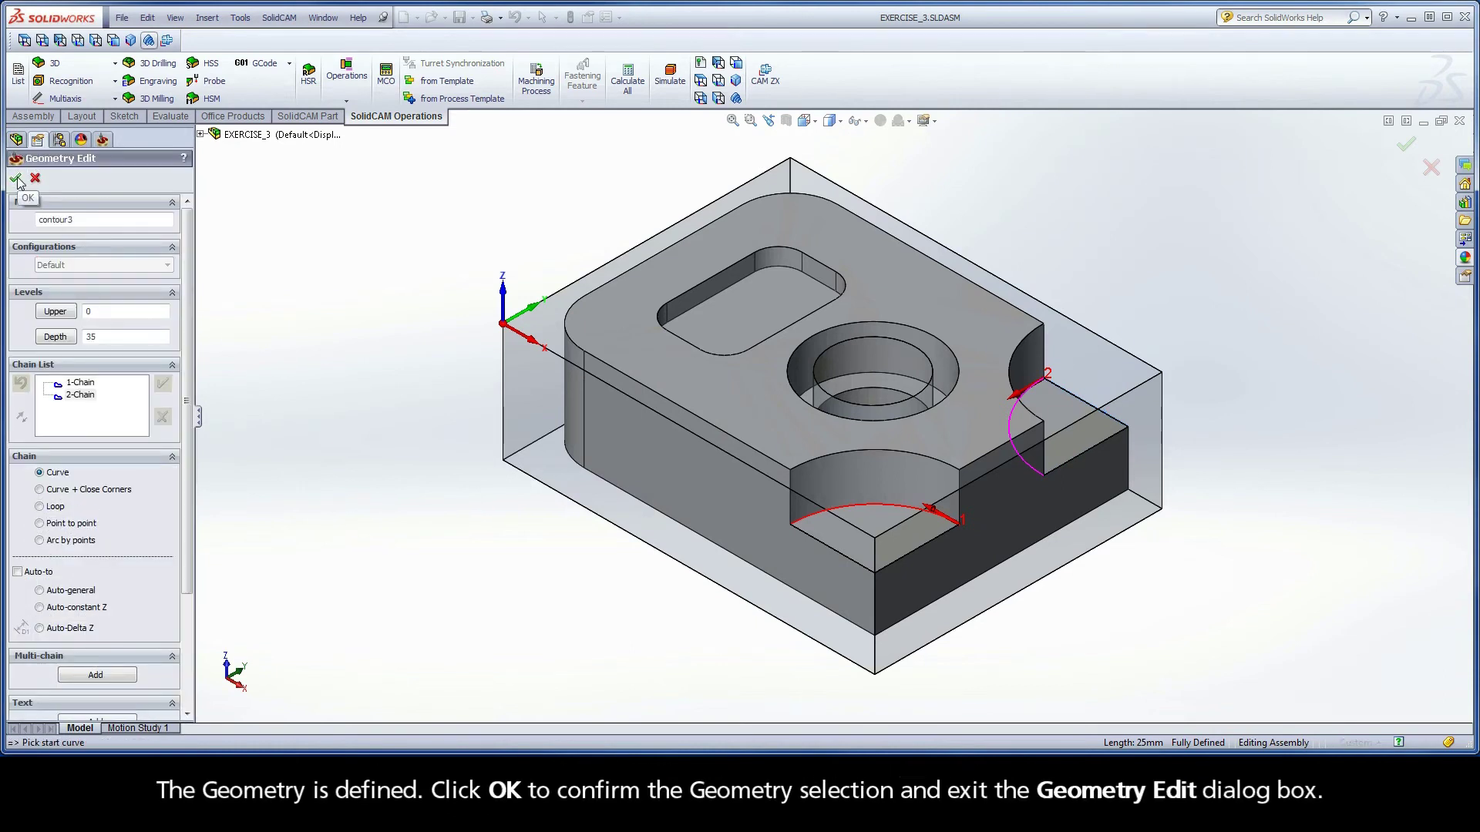
# Finish contour3 and assign tool 1, the 12 mm end mill with 24 mm cutting length.
pyautogui.click(16, 180)
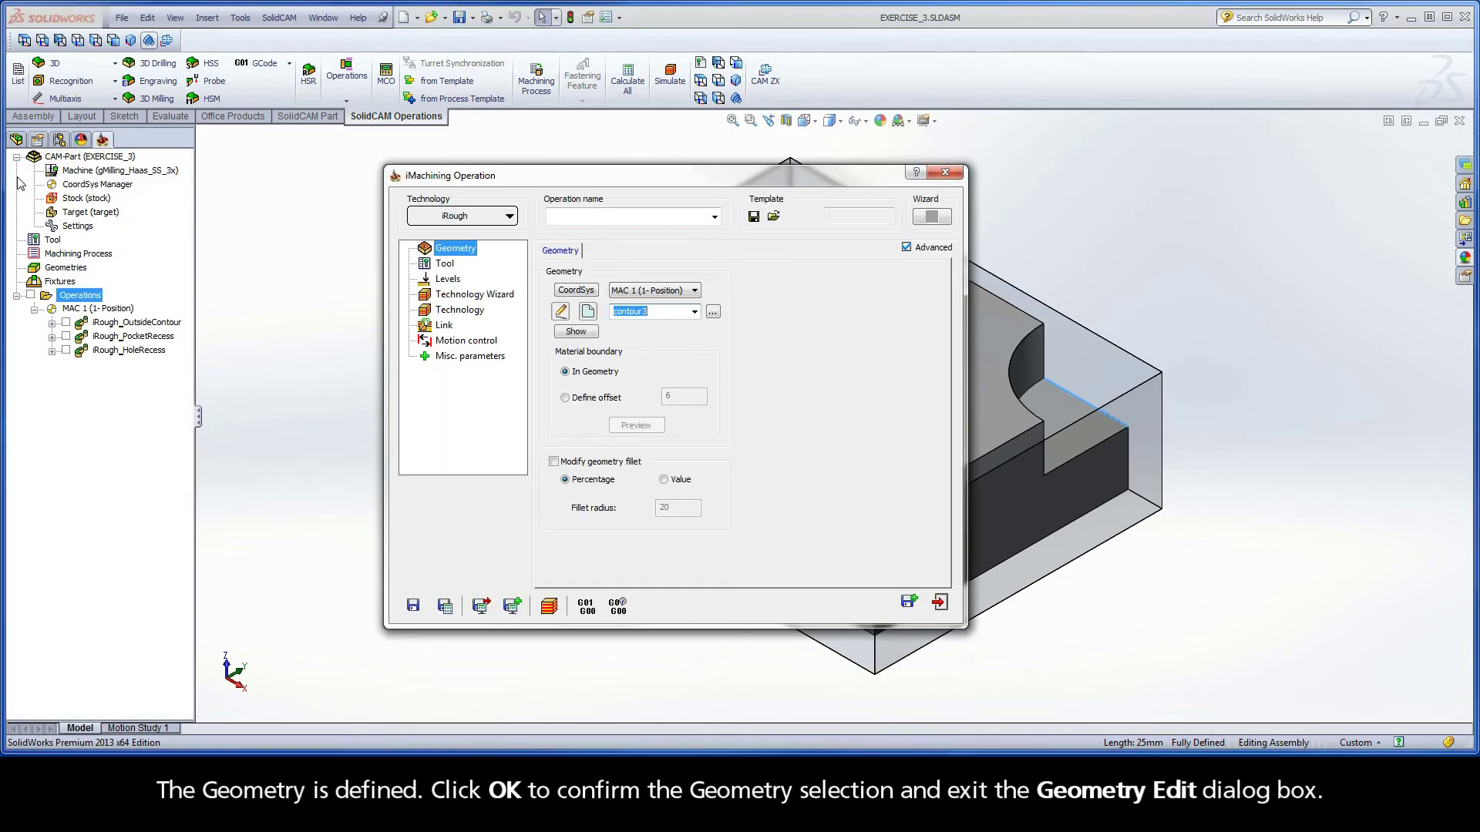
pyautogui.click(445, 265)
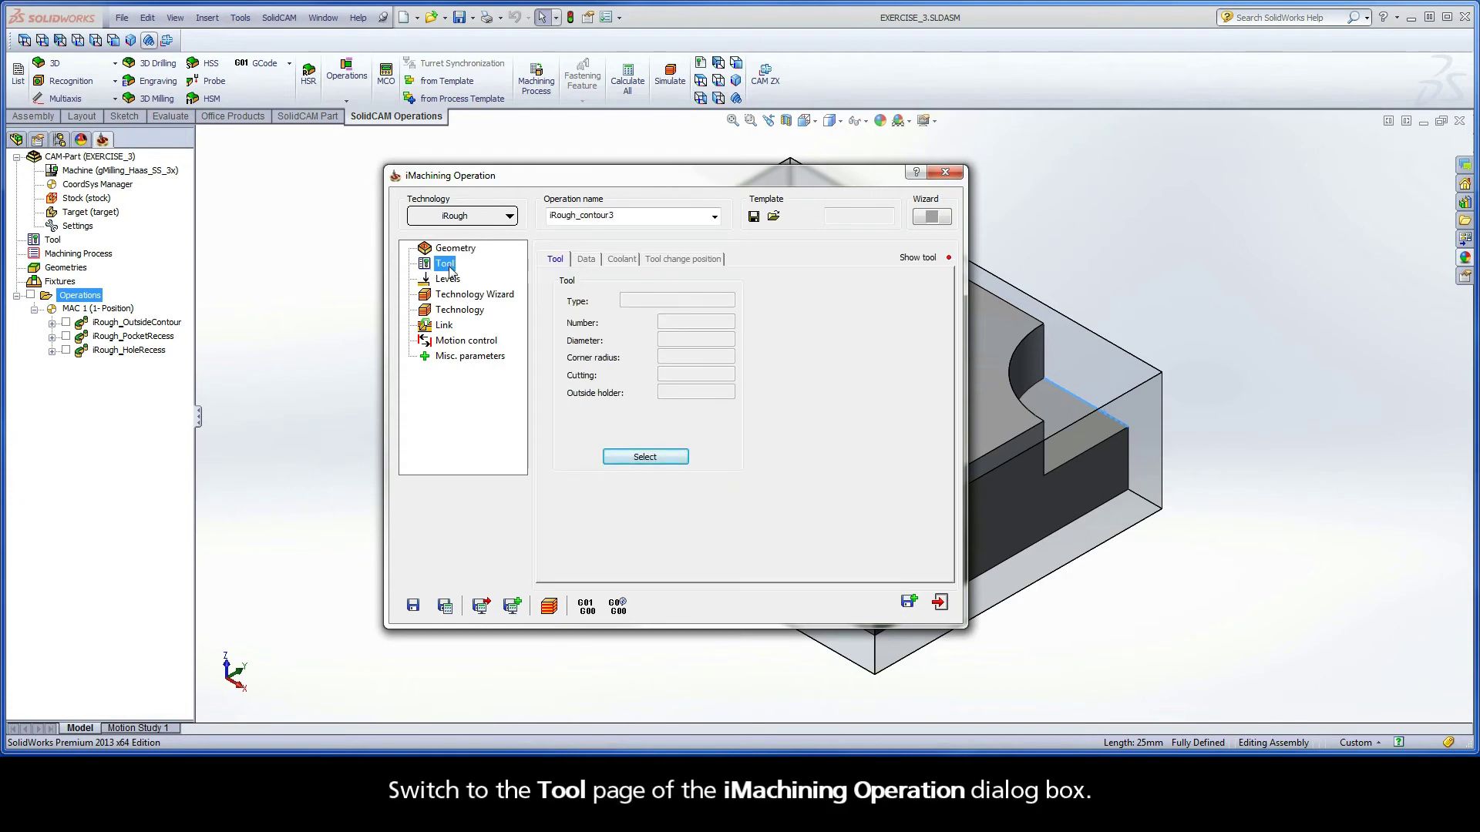
pyautogui.click(645, 457)
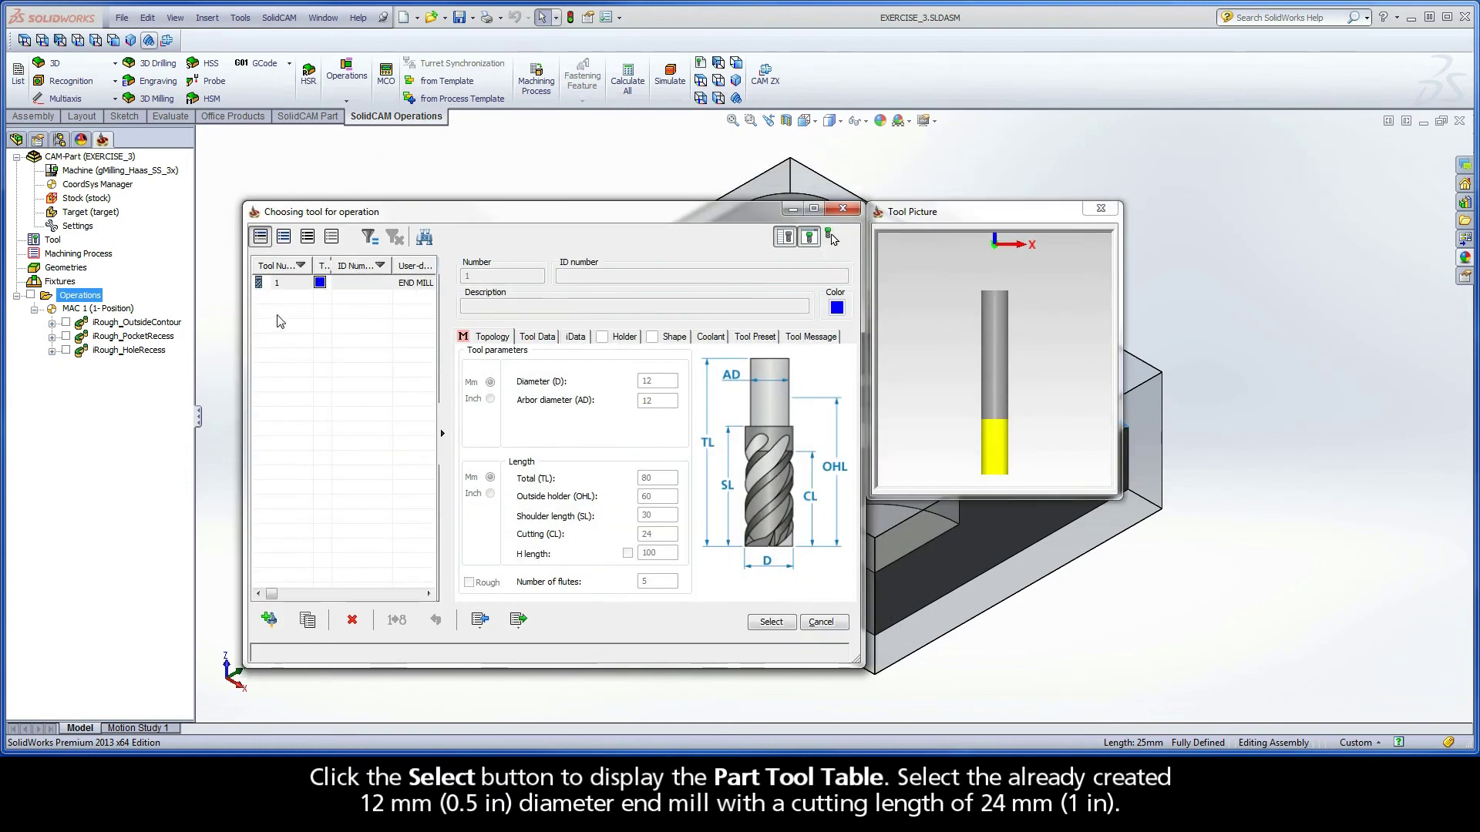
pyautogui.click(414, 285)
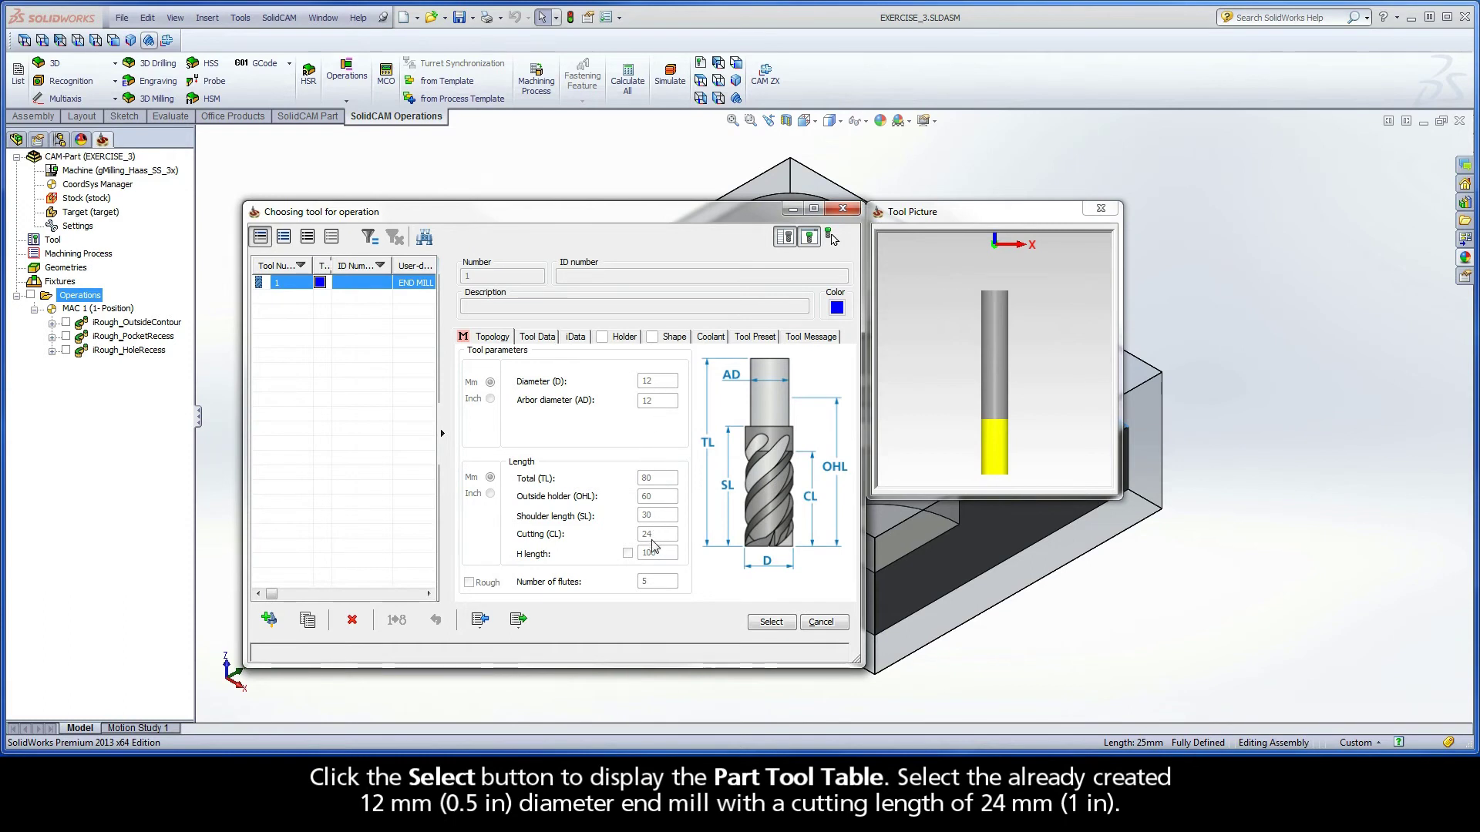
pyautogui.click(771, 623)
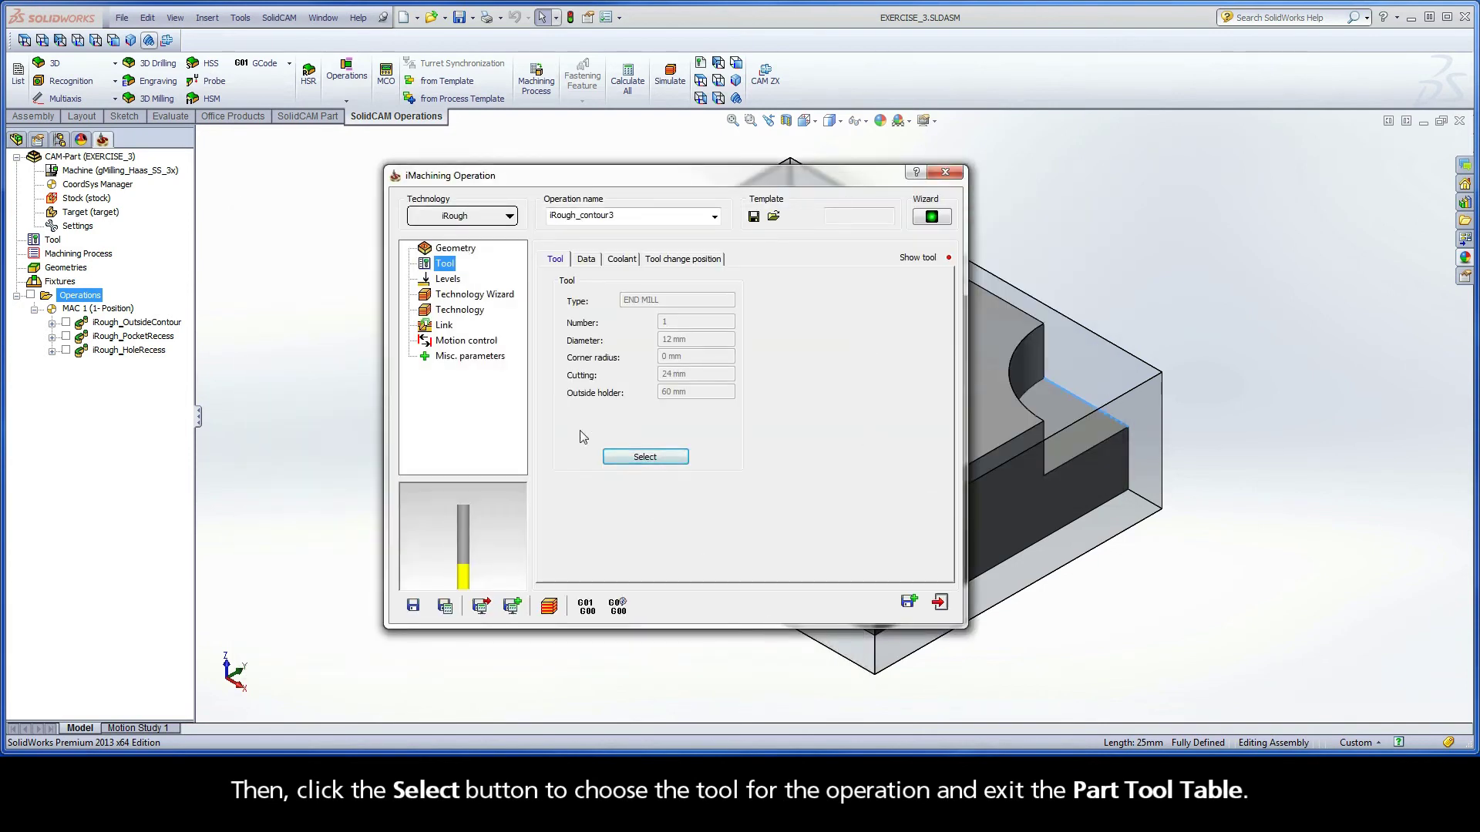
# Set Upper level 0 from the top face and Pocket depth 14 from the ledge floor.
pyautogui.click(447, 280)
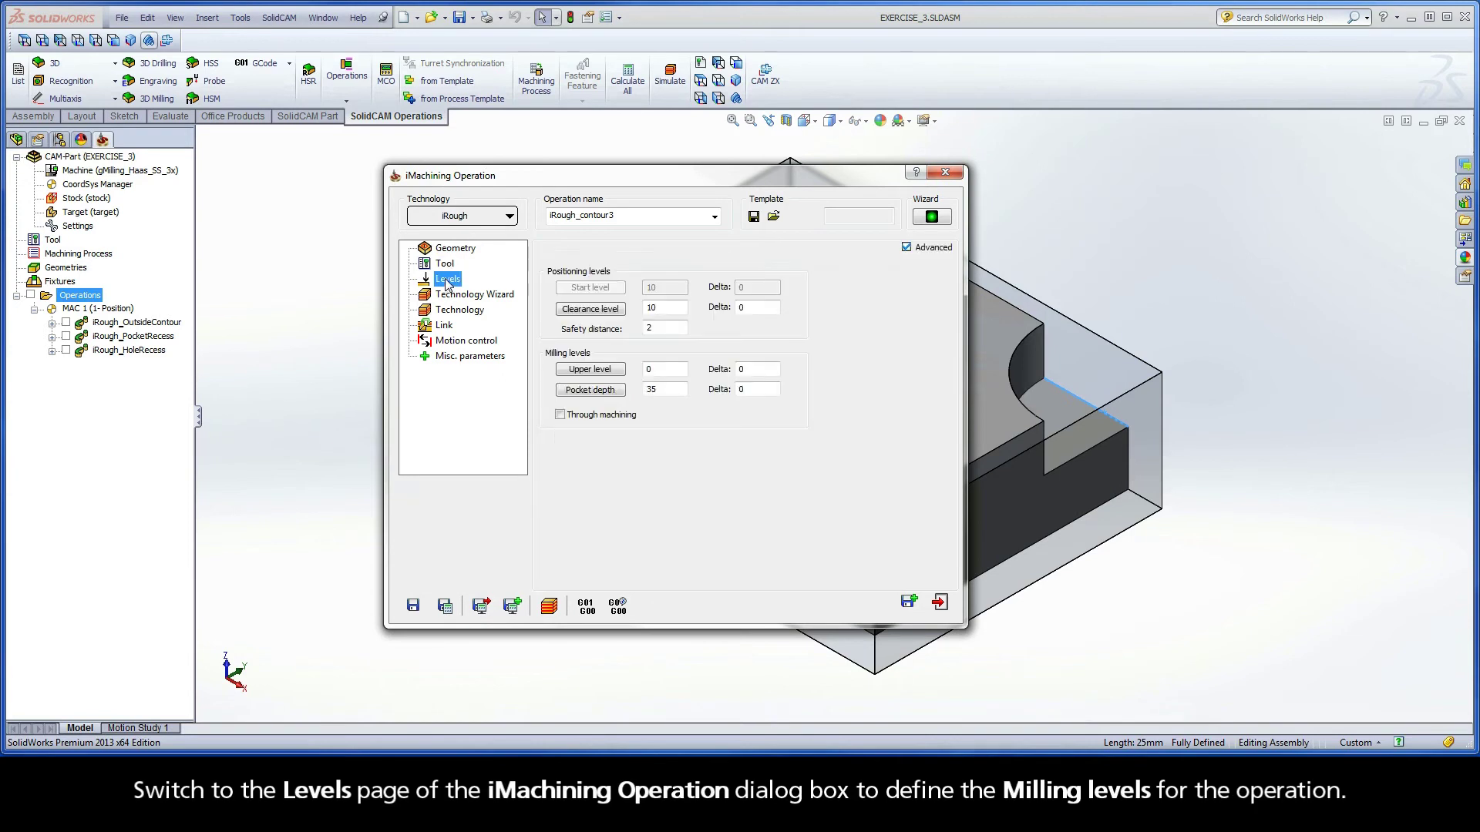
pyautogui.click(590, 370)
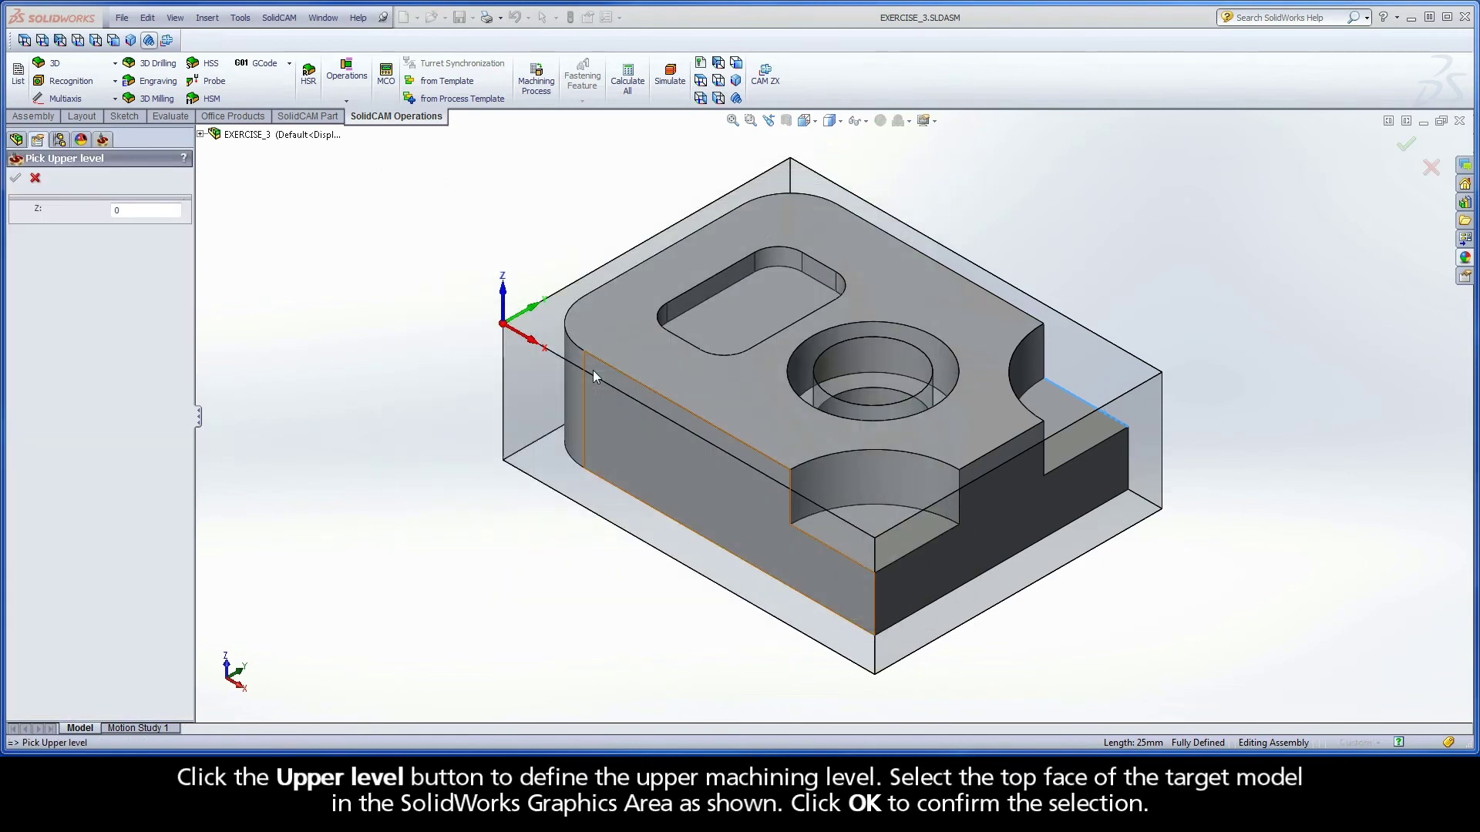
pyautogui.click(742, 396)
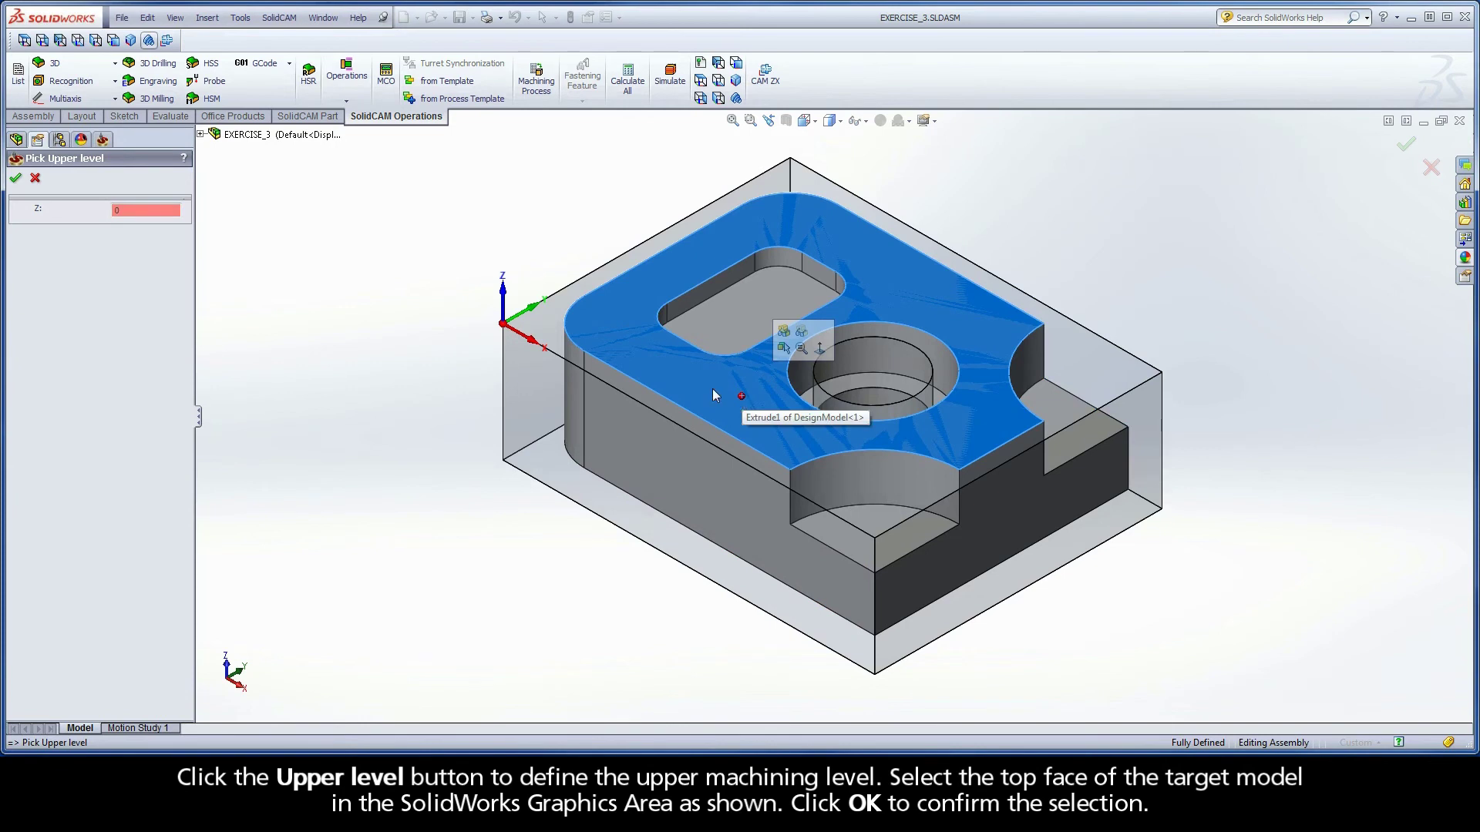
pyautogui.click(16, 179)
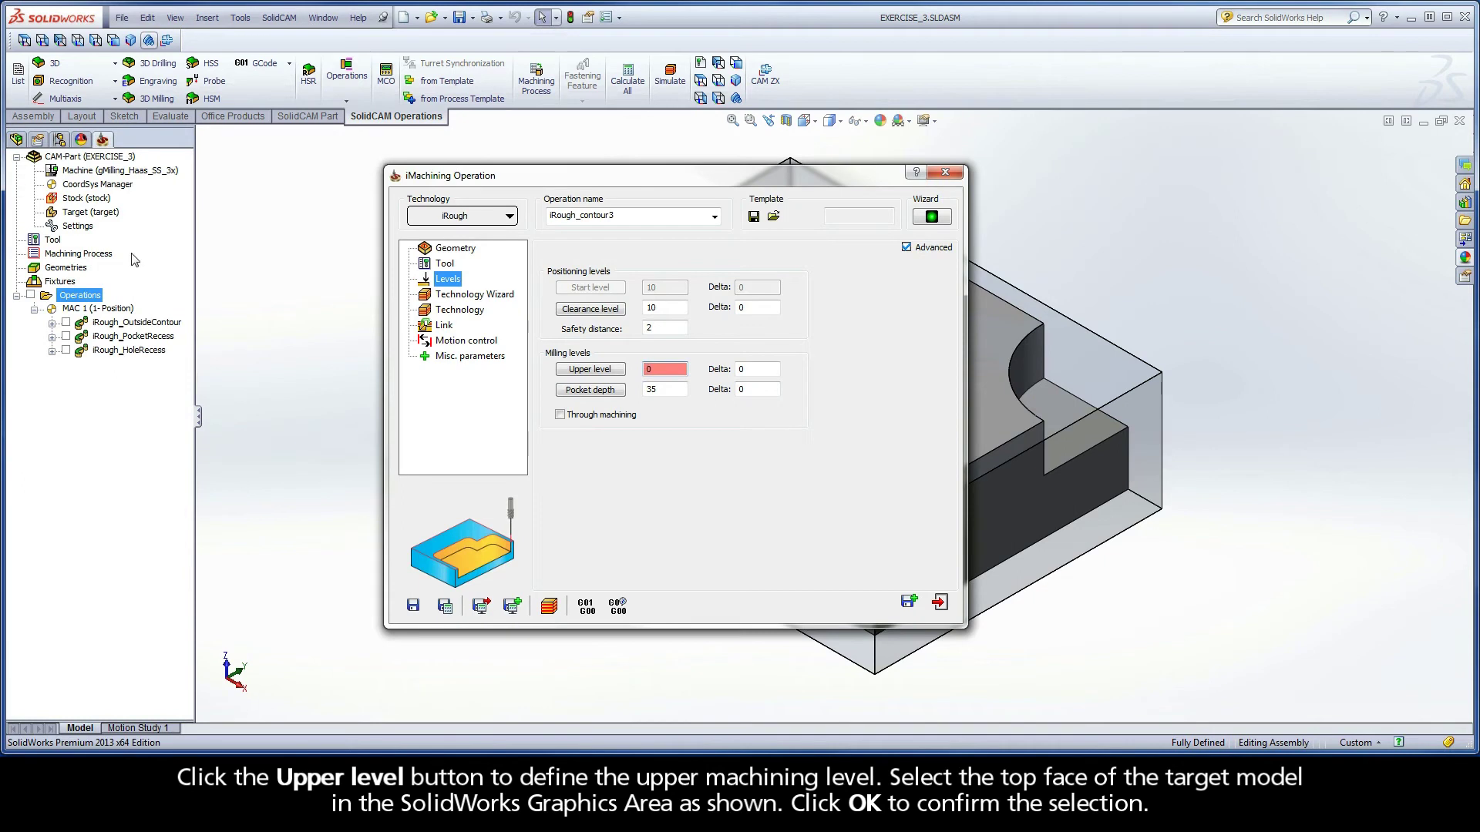
pyautogui.click(590, 391)
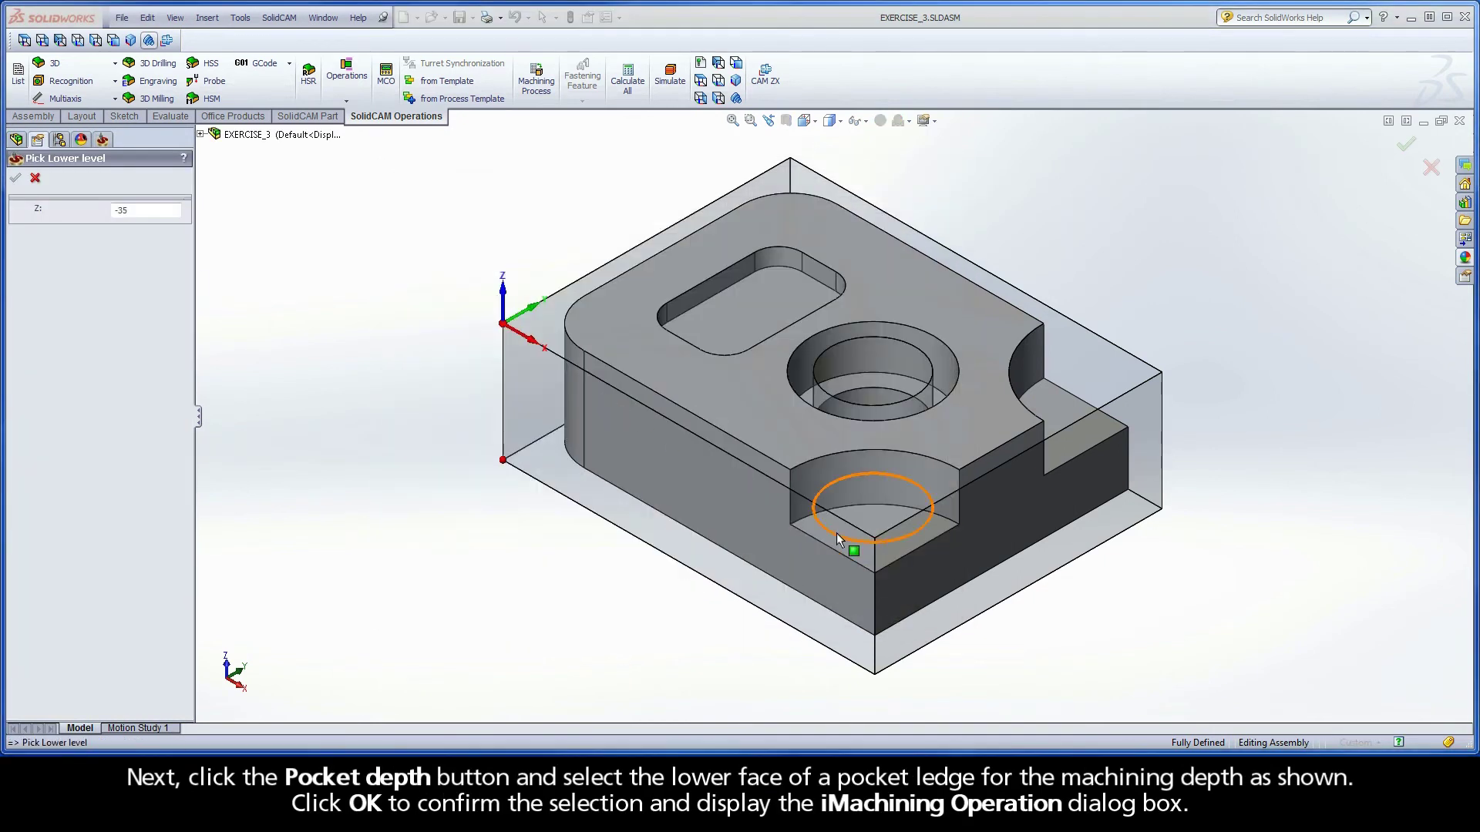
pyautogui.click(847, 535)
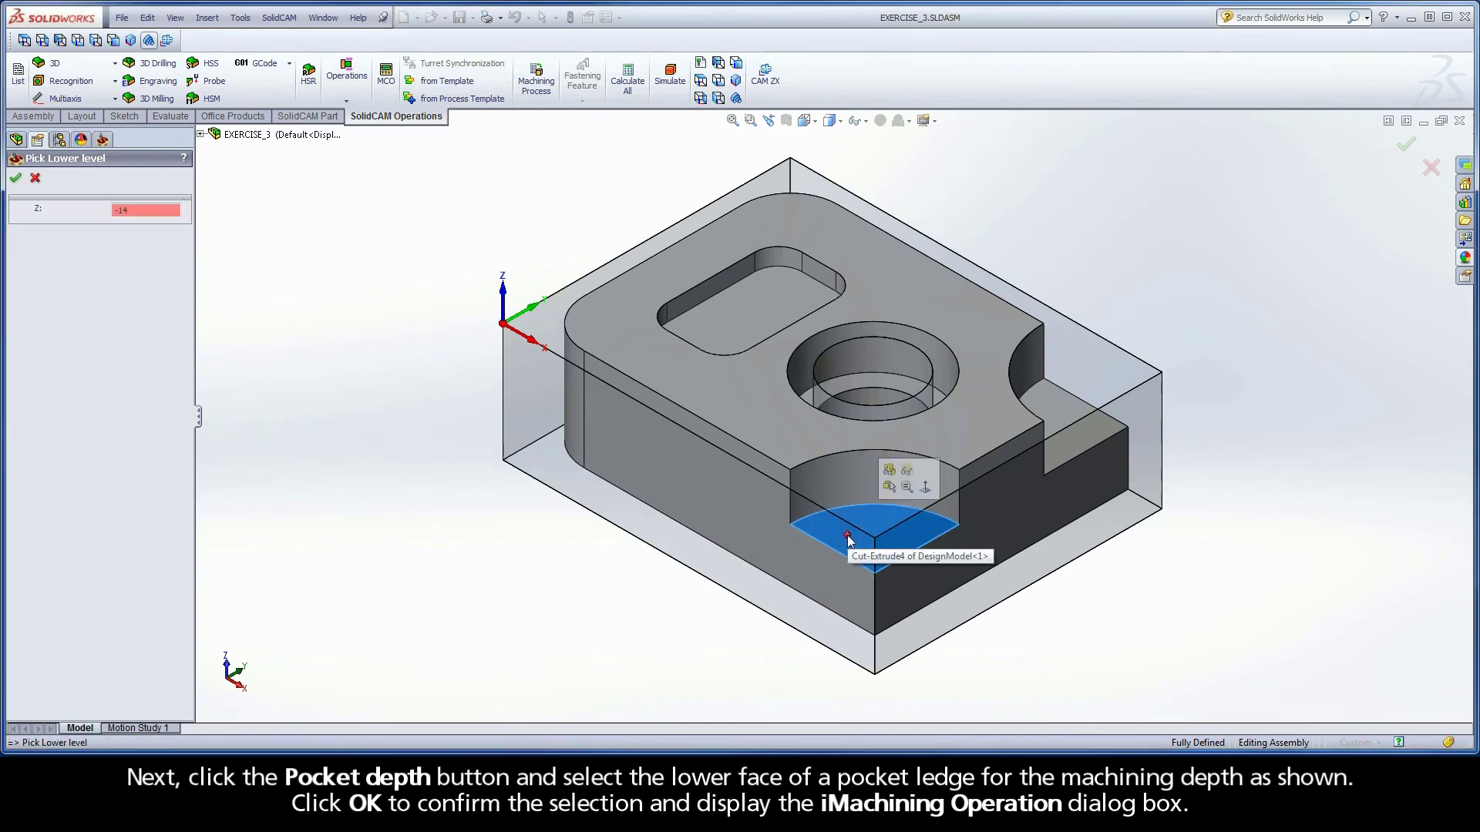
pyautogui.click(16, 179)
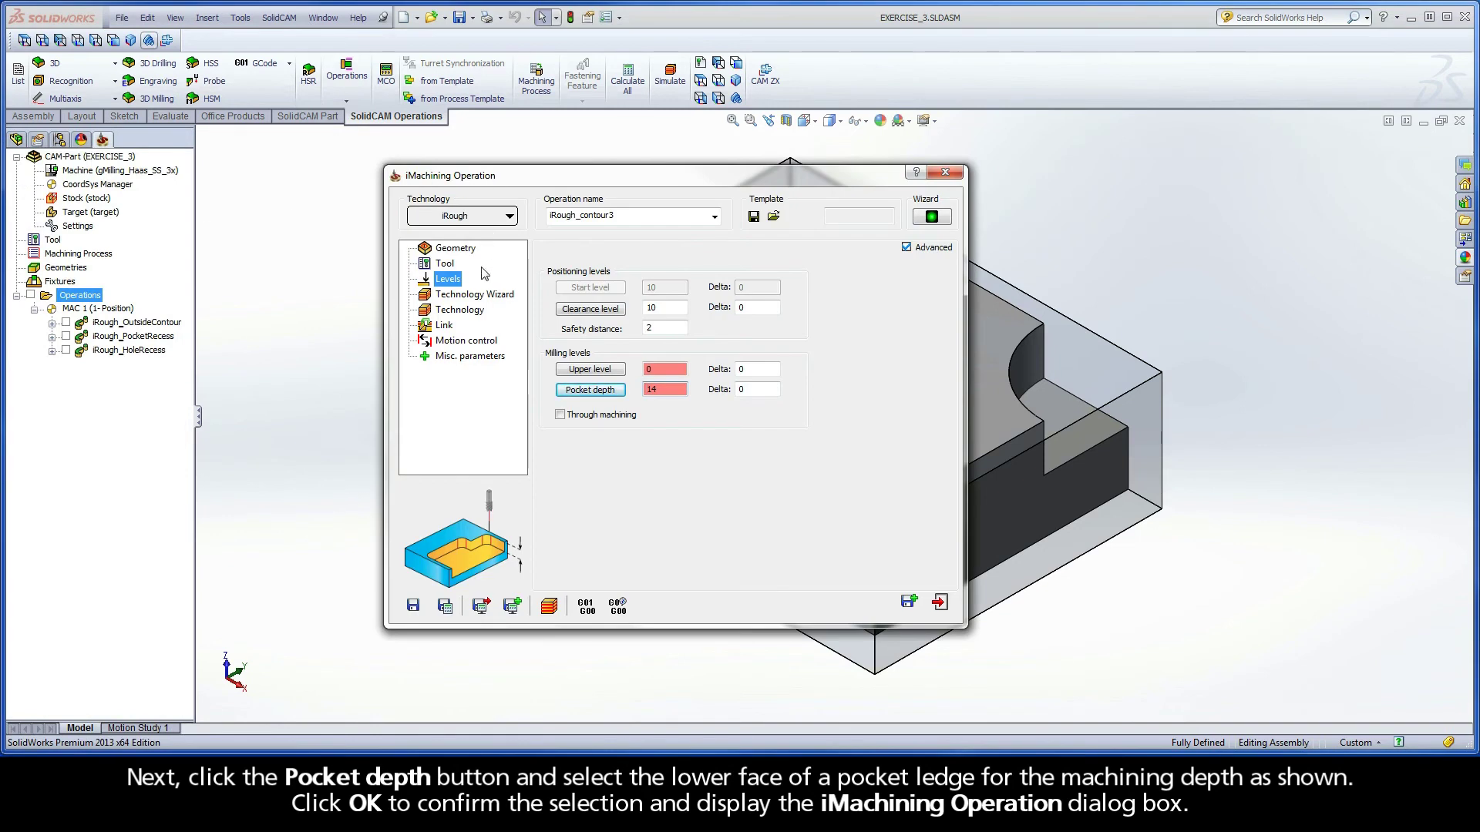
# Display the Technology Wizard cutting conditions: one 14 mm step down at ACP 1.9.
pyautogui.click(460, 295)
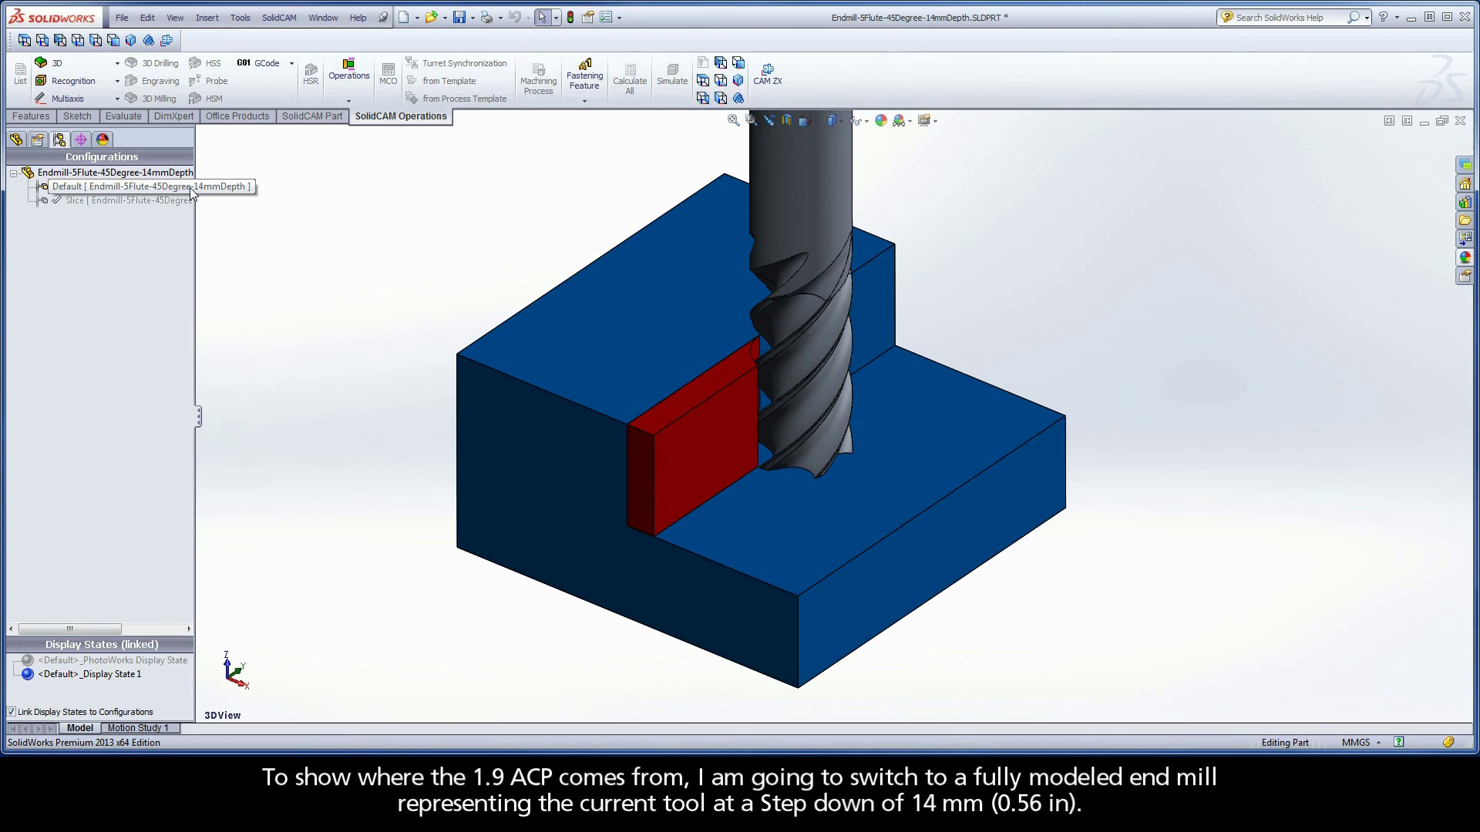
# Reorient the end mill model to a standard view and activate its Slice configuration.
pyautogui.click(192, 194)
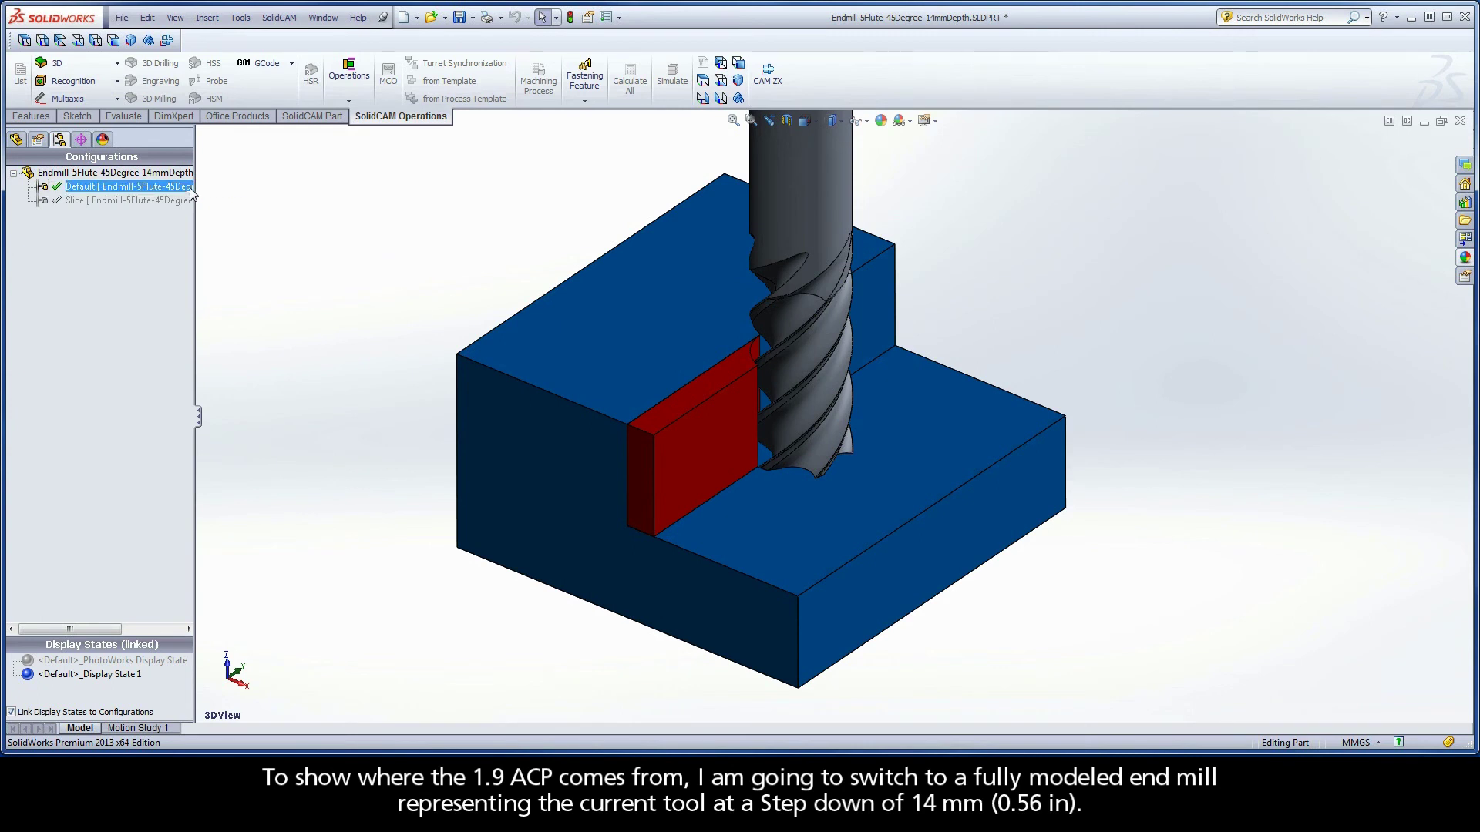
pyautogui.click(201, 190)
pyautogui.rightClick(202, 187)
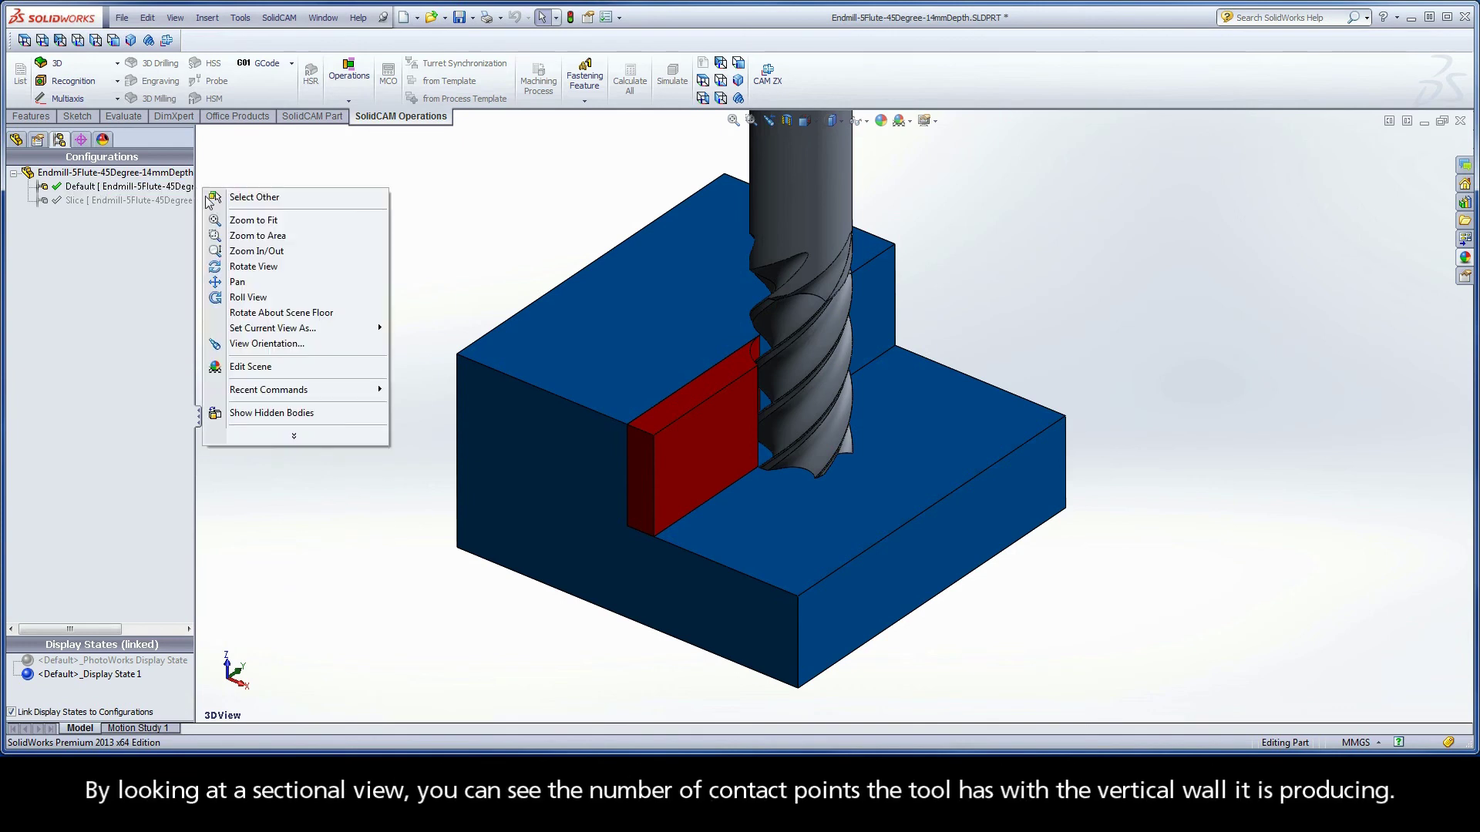
pyautogui.click(232, 342)
pyautogui.doubleClick(220, 382)
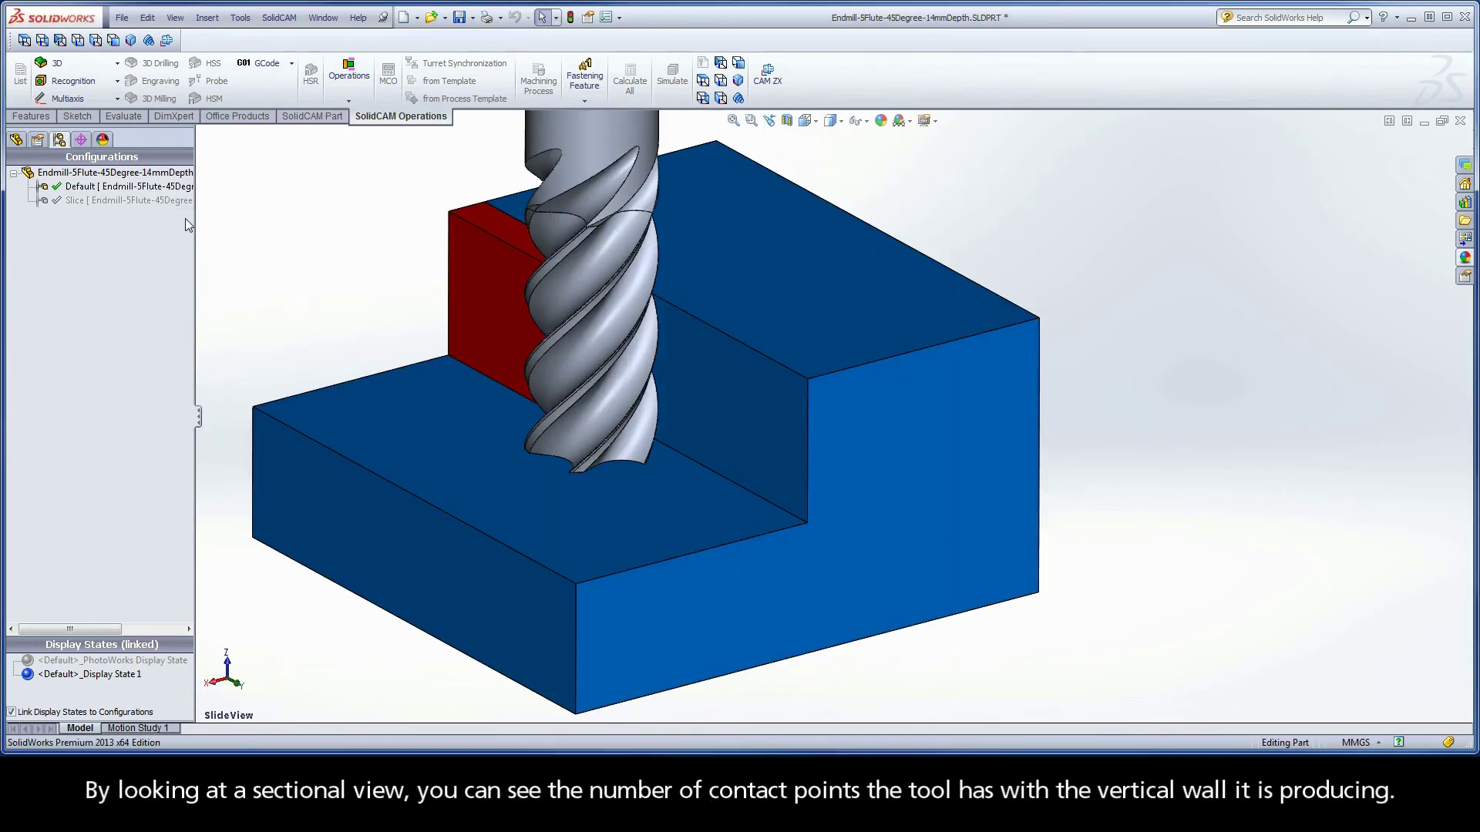
pyautogui.doubleClick(180, 202)
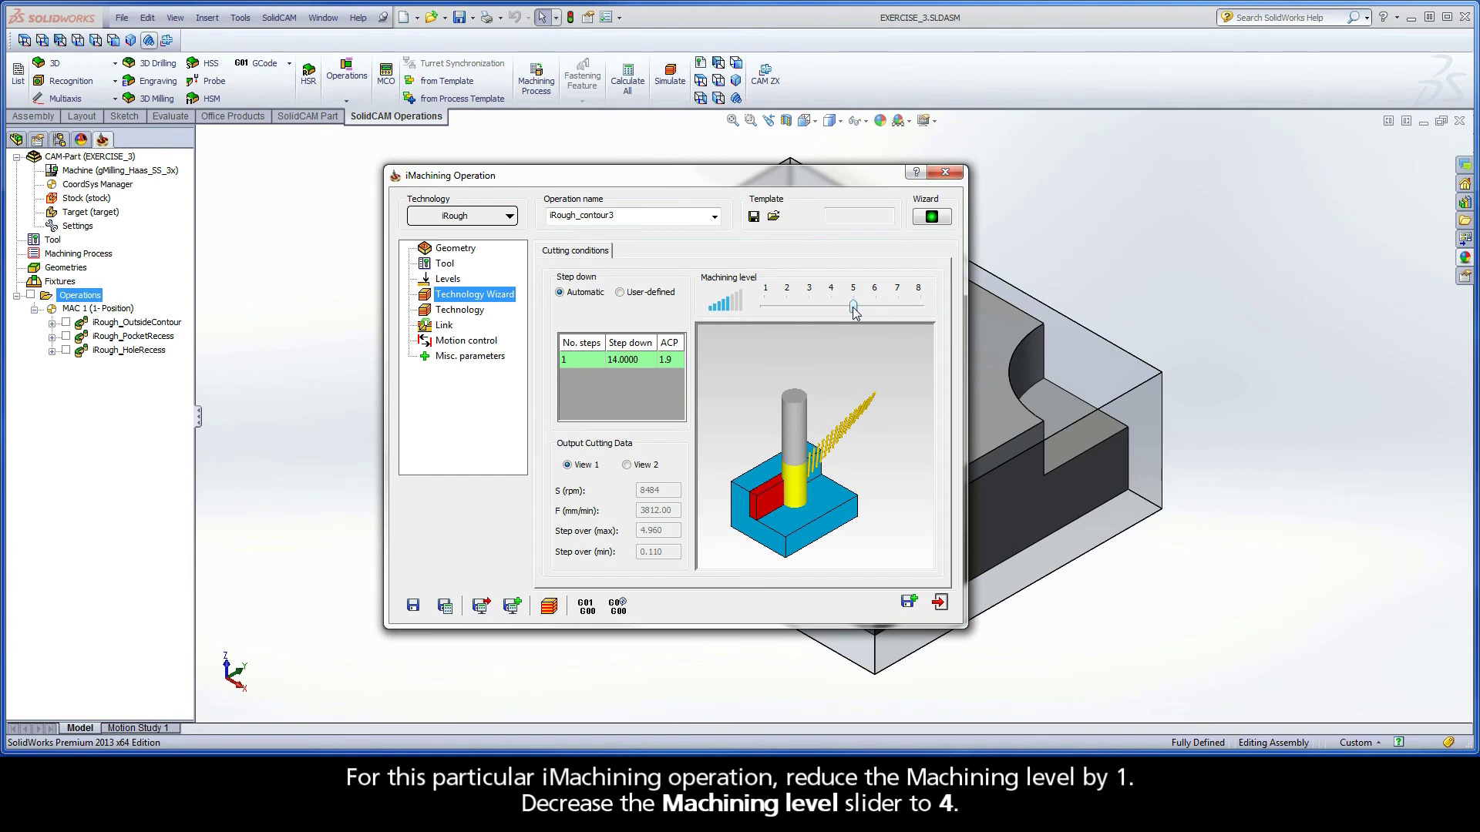
# Lower the Machining level slider to 4, giving S 9264 rpm and F 3961 mm/min.
pyautogui.moveTo(853, 309); pyautogui.dragTo(830, 308)
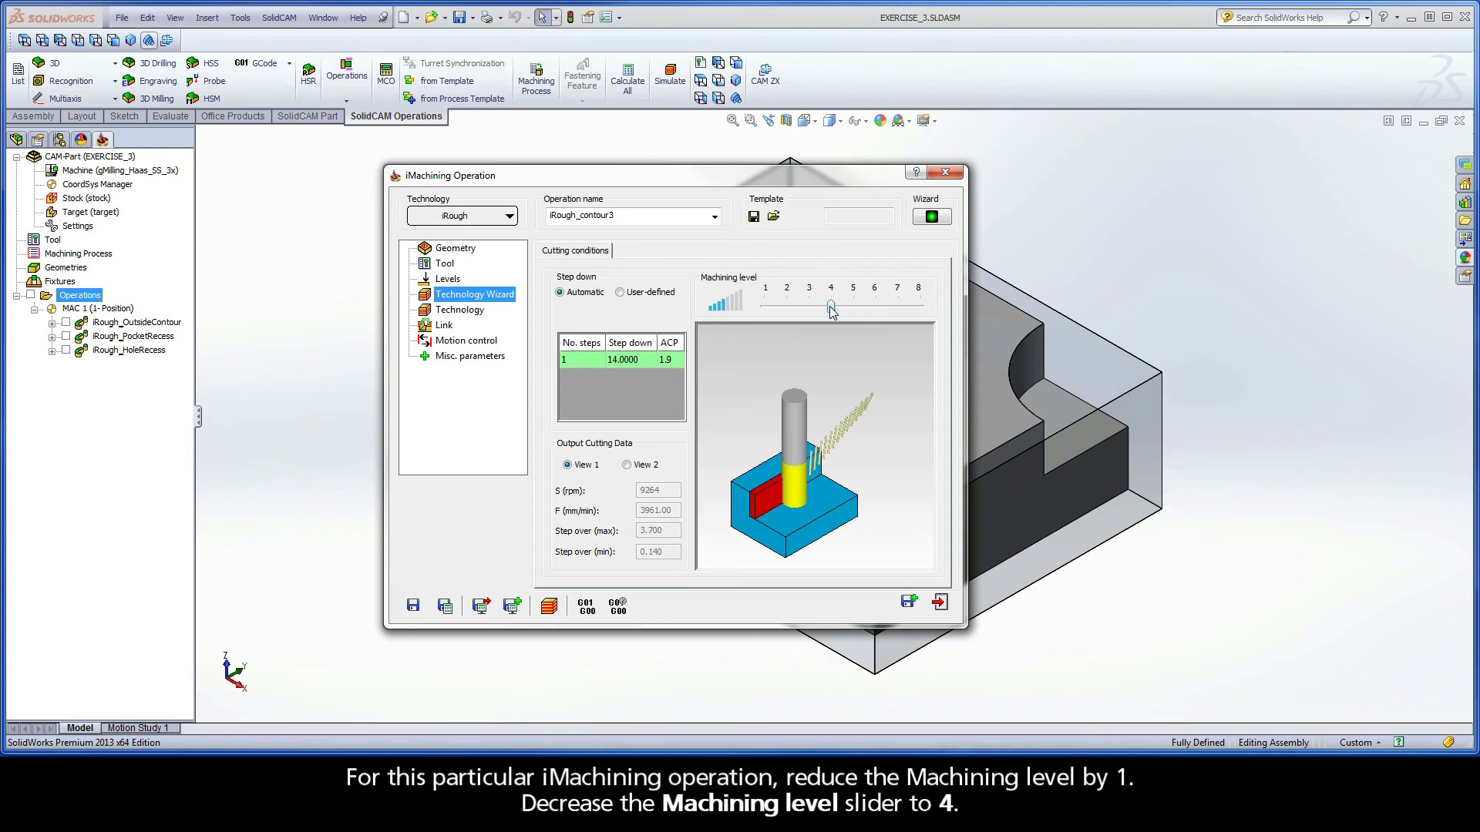
# Confirm the 0.24 wall/island offset, then show Link settings with center cutting and 0.08 Z clearance.
pyautogui.click(458, 312)
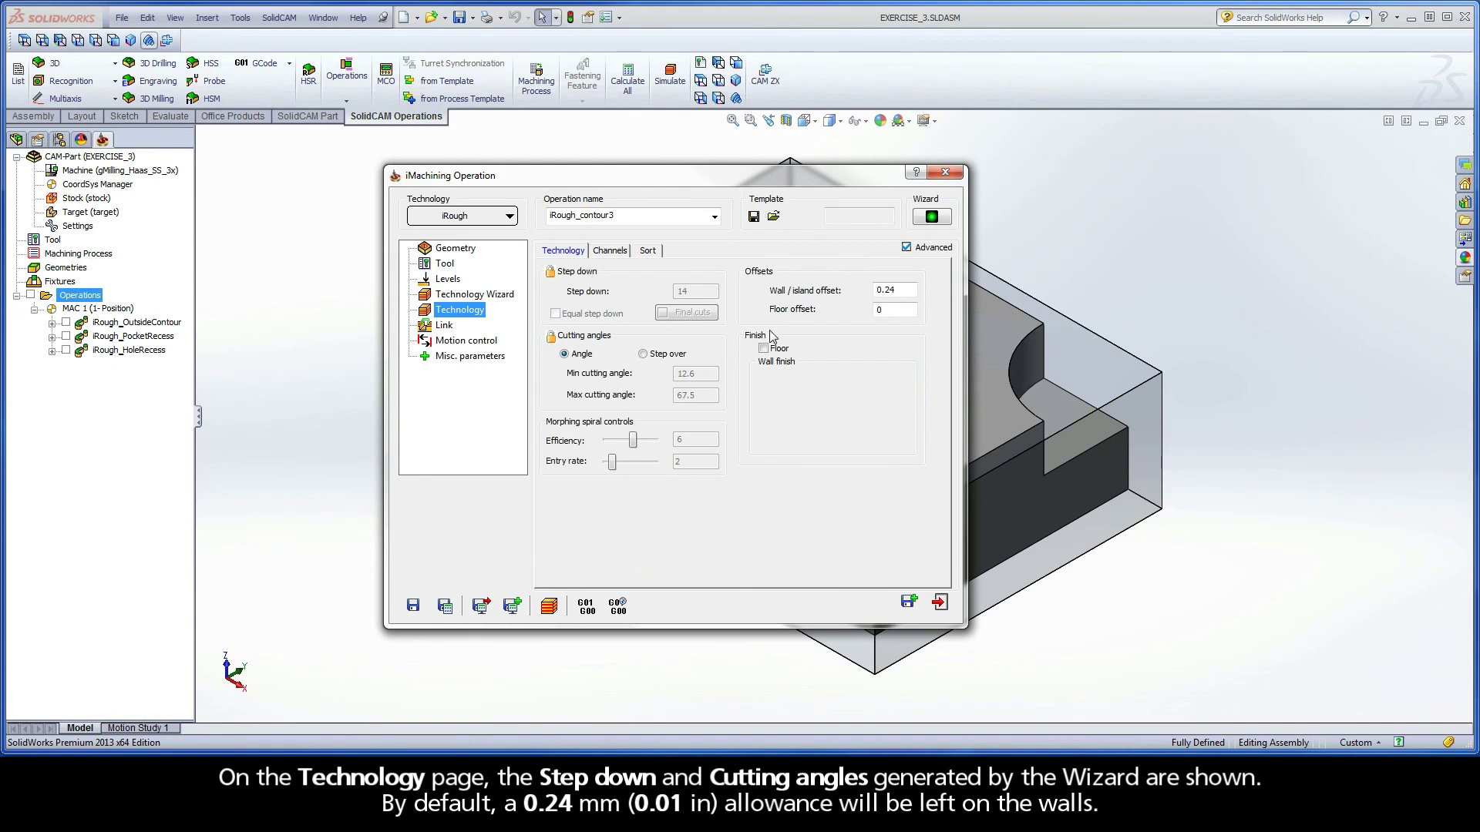
pyautogui.doubleClick(897, 296)
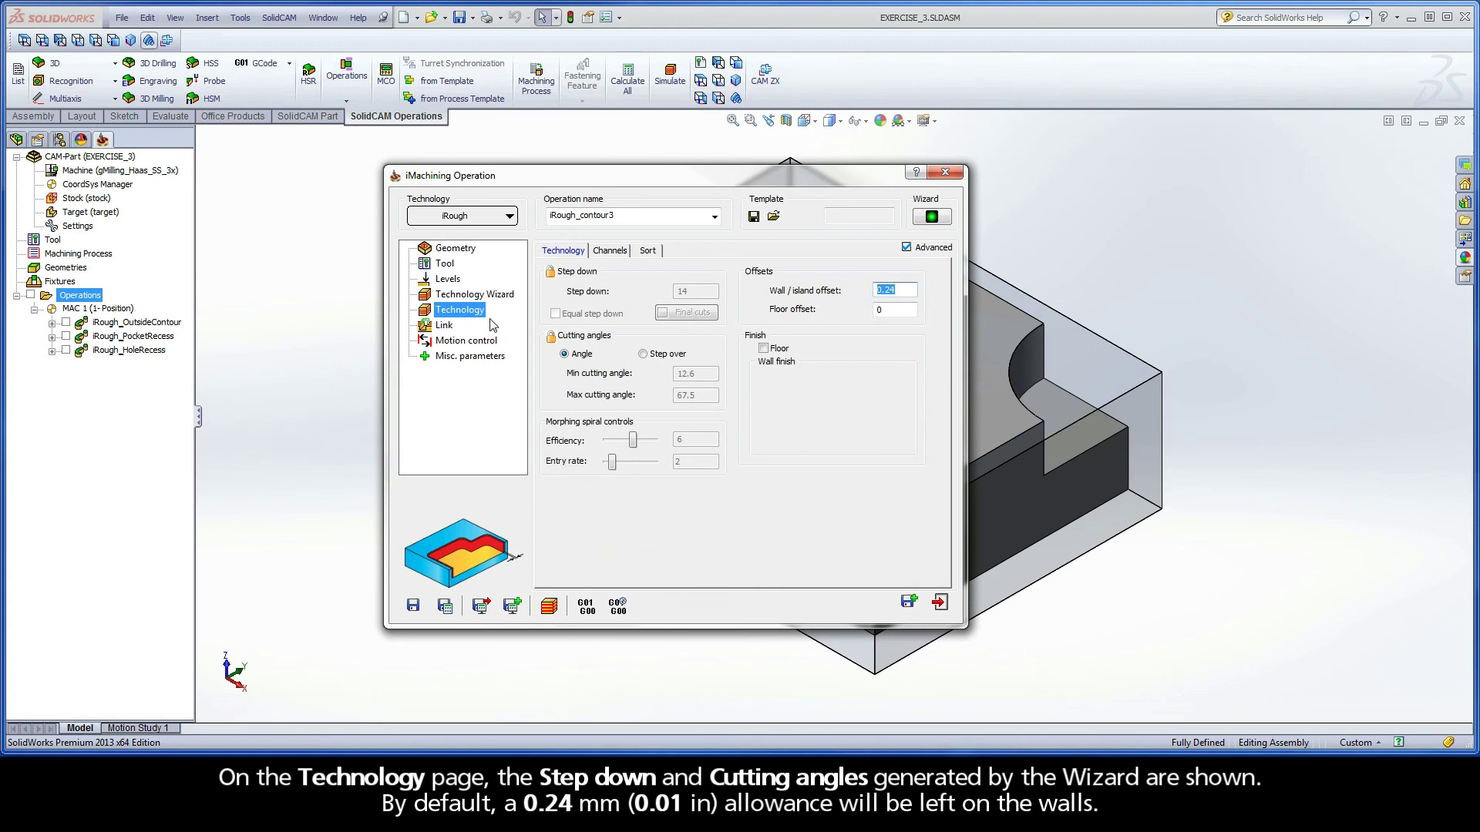
pyautogui.click(446, 329)
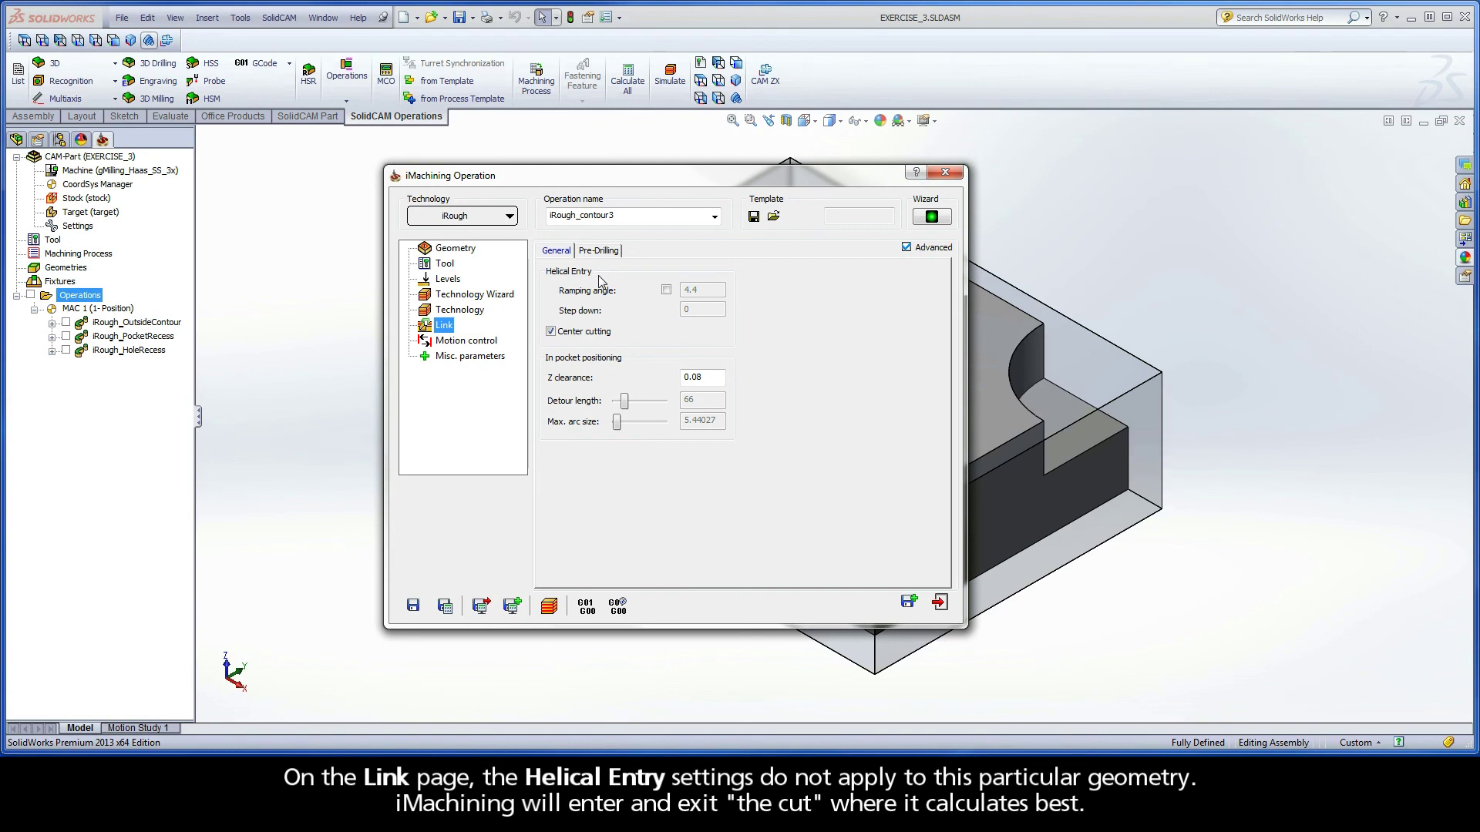
# Rename iRough_contour3 to iRough_PocketLedges and save and calculate it as the fourth operation.
pyautogui.doubleClick(617, 216)
pyautogui.moveTo(616, 216); pyautogui.dragTo(580, 215)
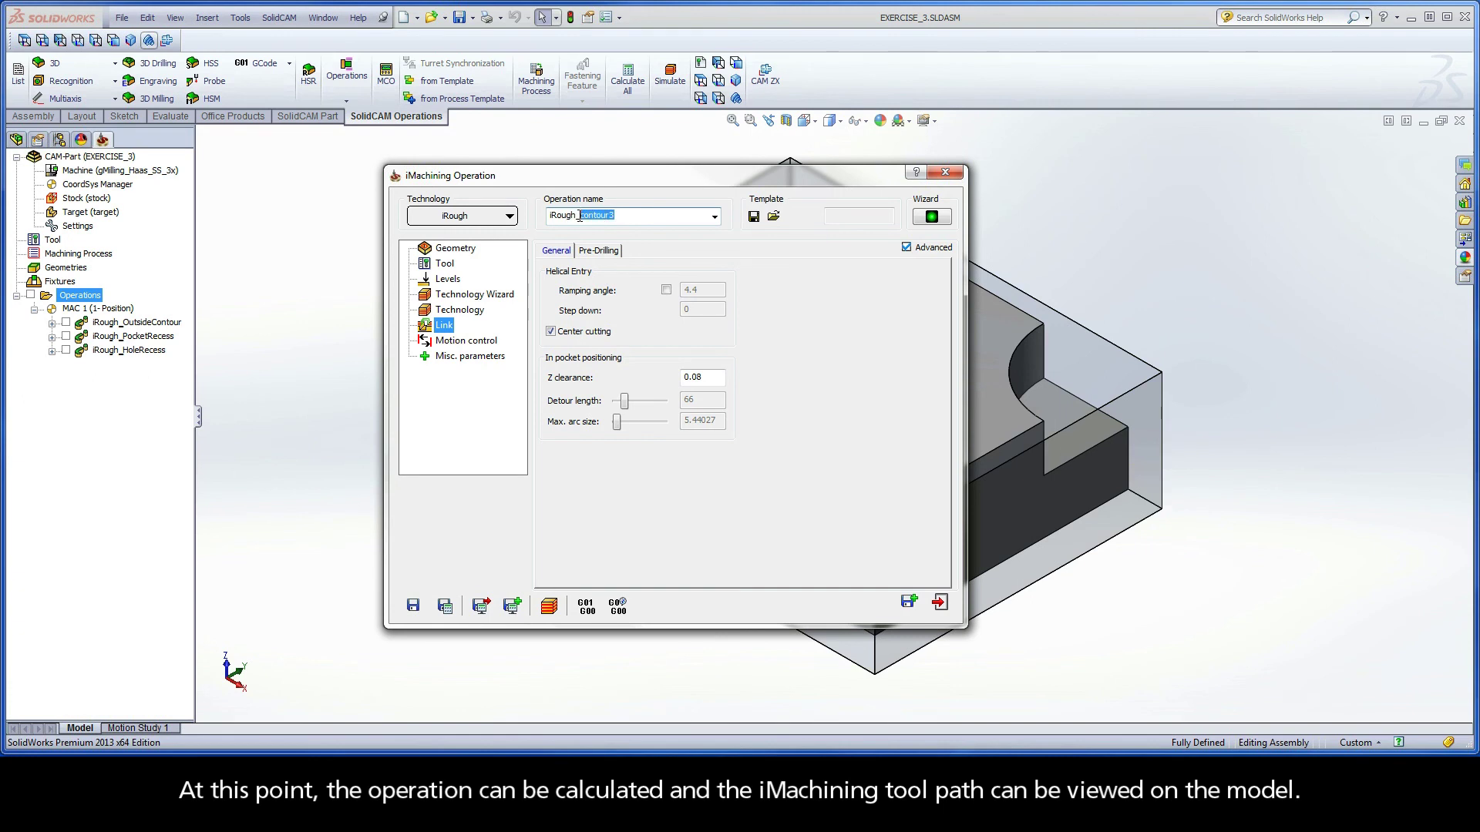
pyautogui.write('Pock')
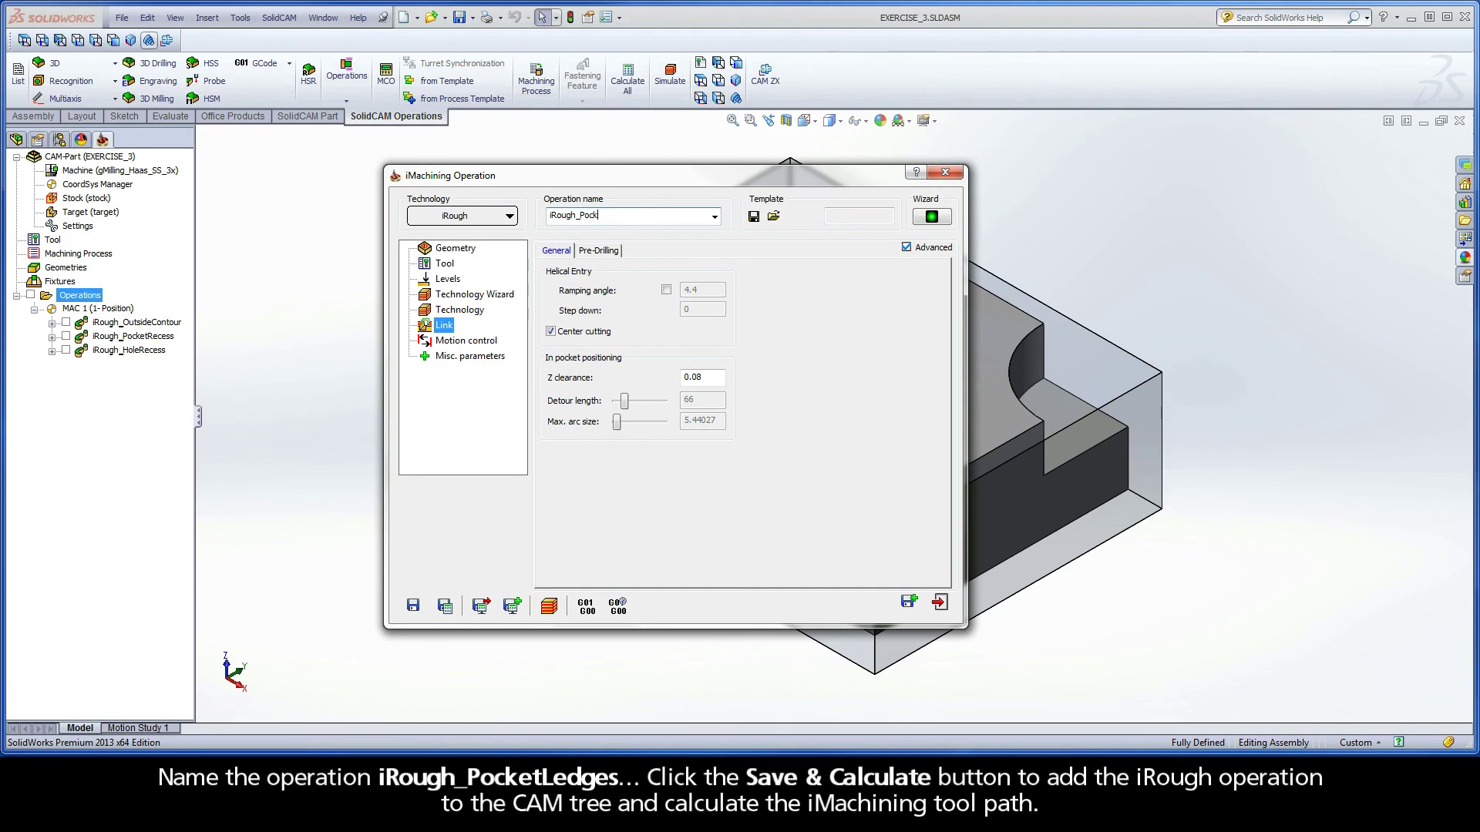
pyautogui.write('etLedges')
pyautogui.click(446, 607)
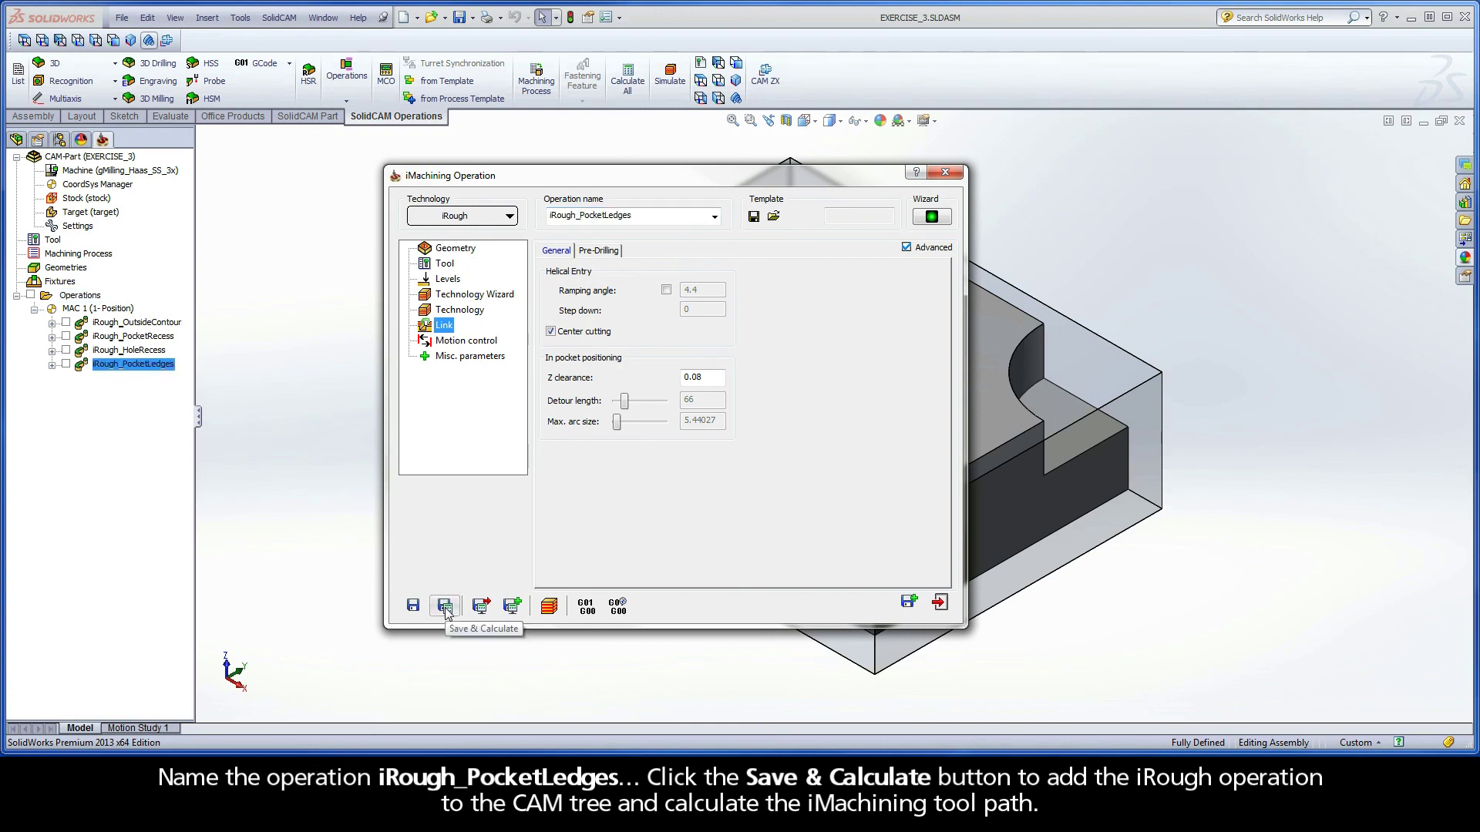
# Play the iRough_PocketLedges toolpath in Host CAD simulation across both semi-open pocket ledges.
pyautogui.click(549, 608)
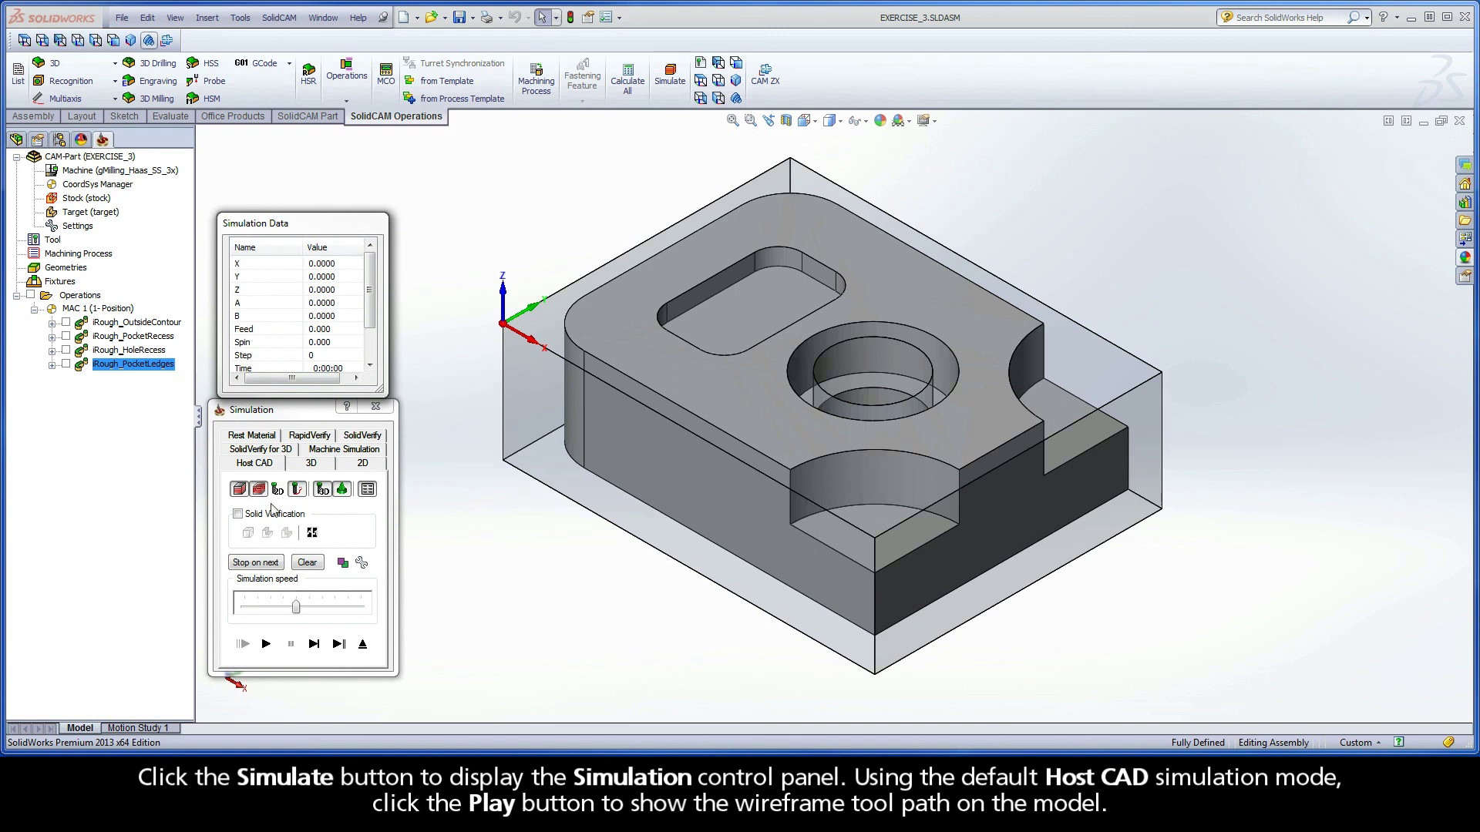
pyautogui.click(266, 644)
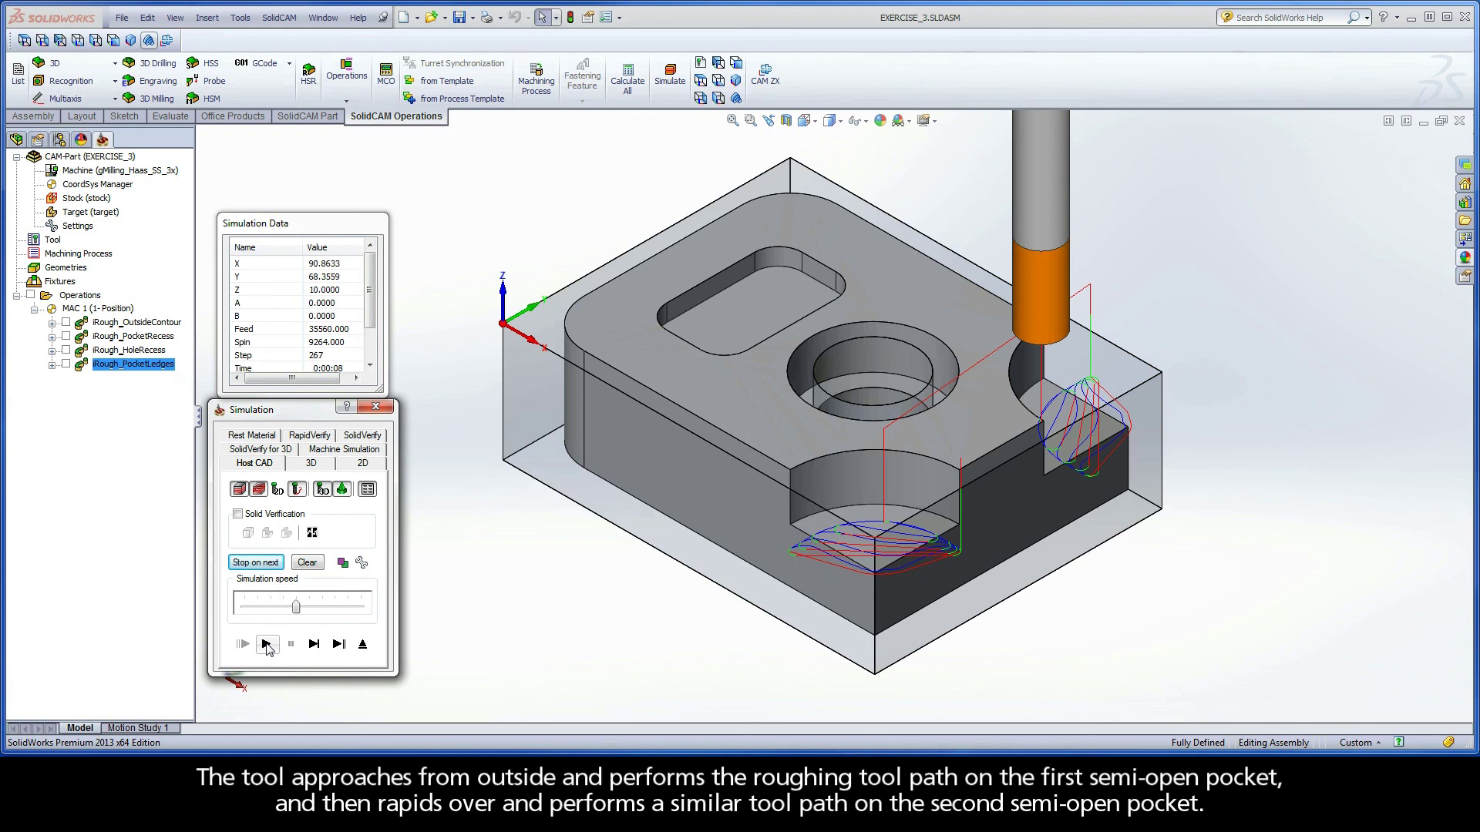
# Exit the simulation and iMachining dialog, then close the EXERCISE_3 CAM-Part.
pyautogui.click(363, 644)
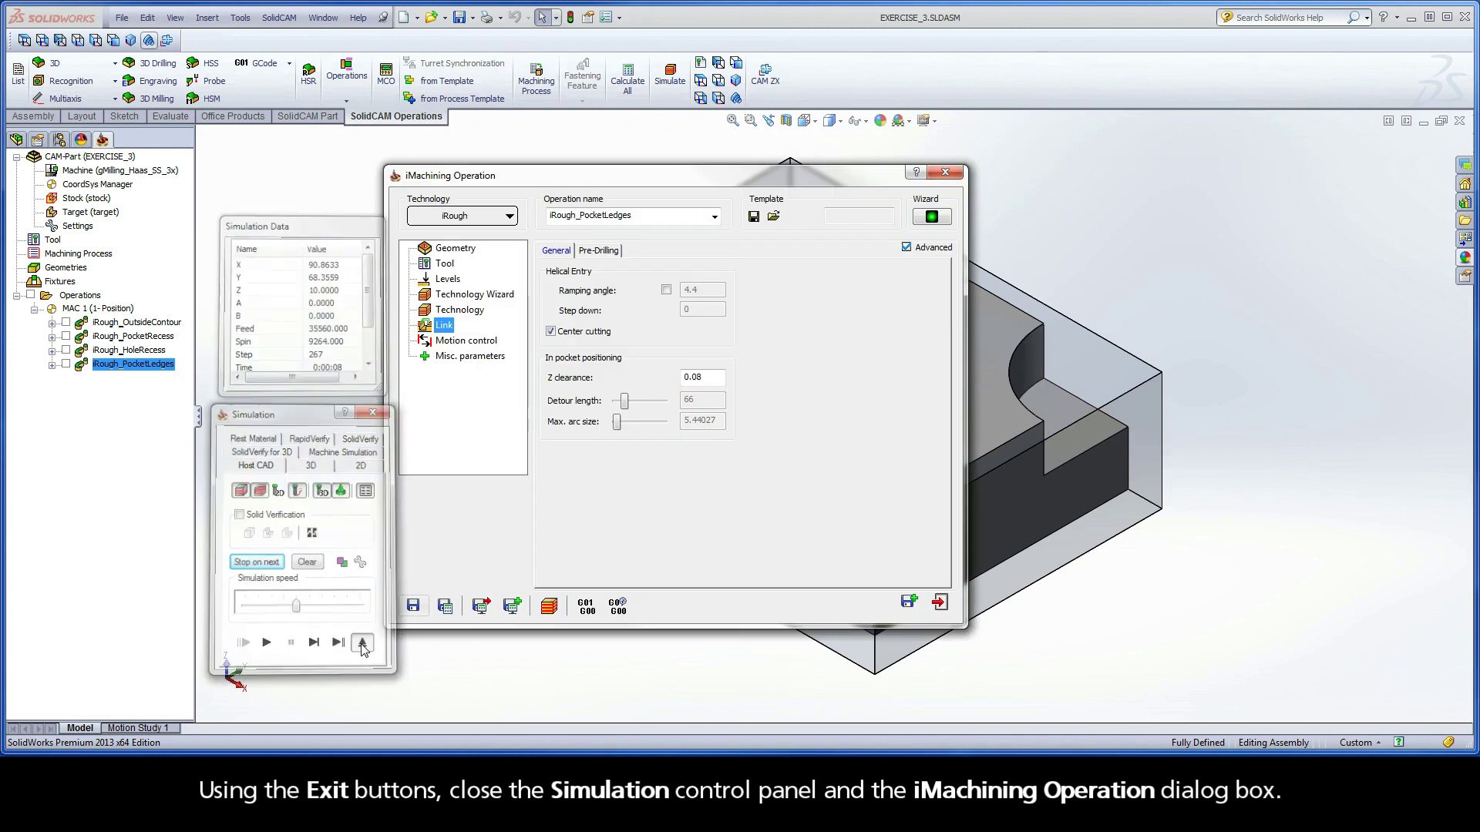
pyautogui.click(940, 603)
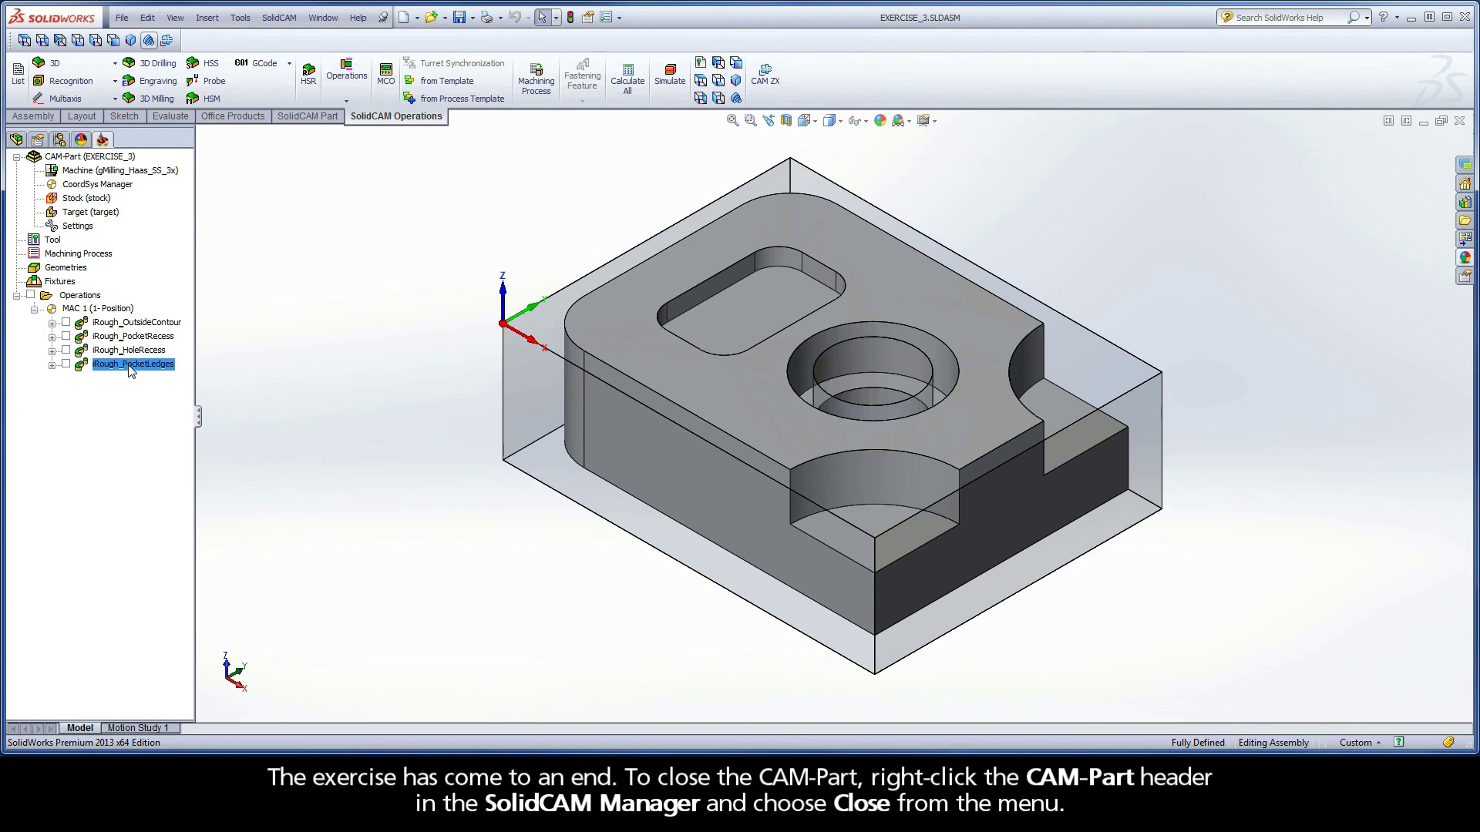
pyautogui.rightClick(71, 158)
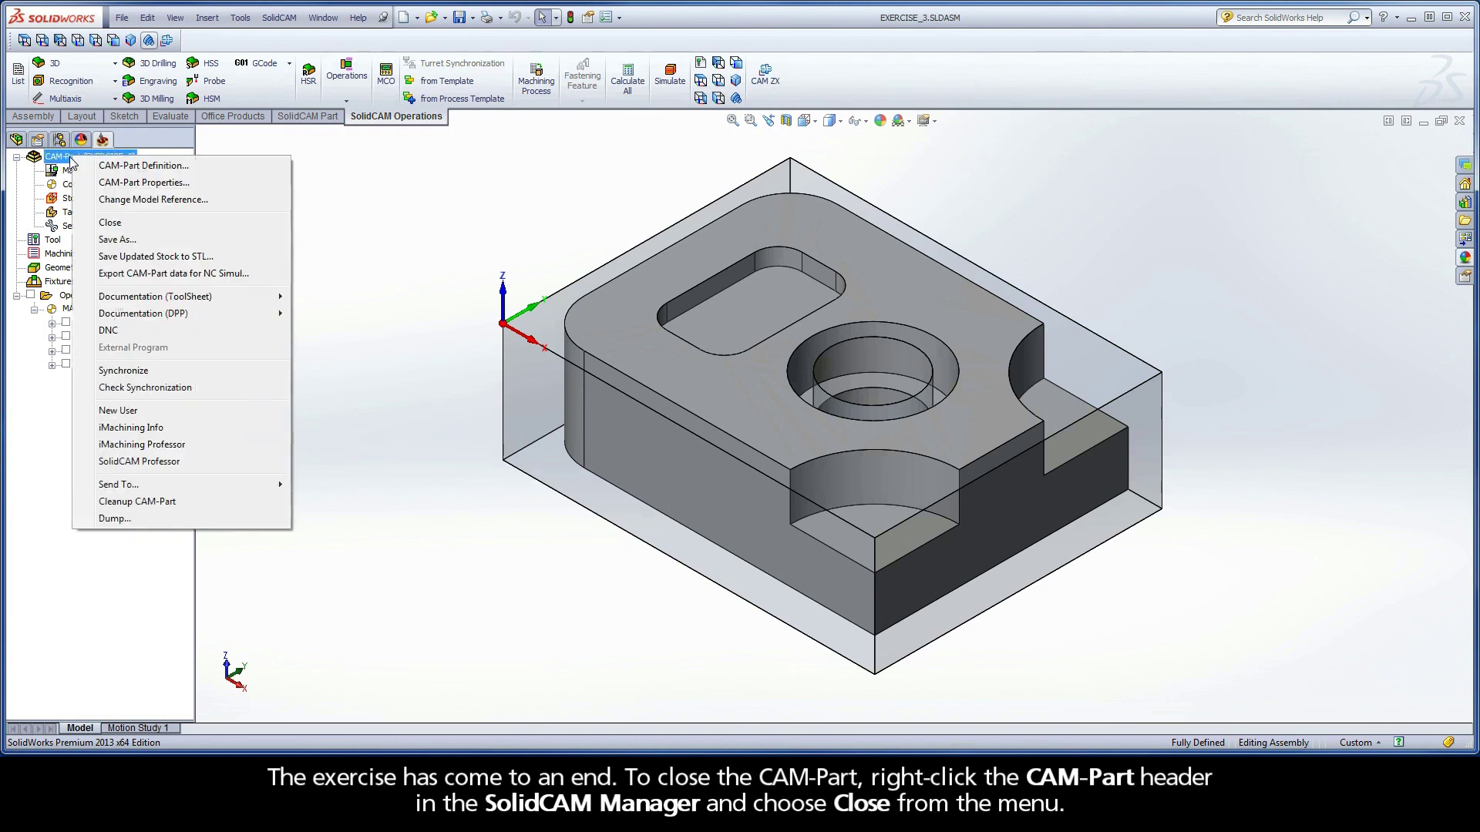
pyautogui.click(133, 227)
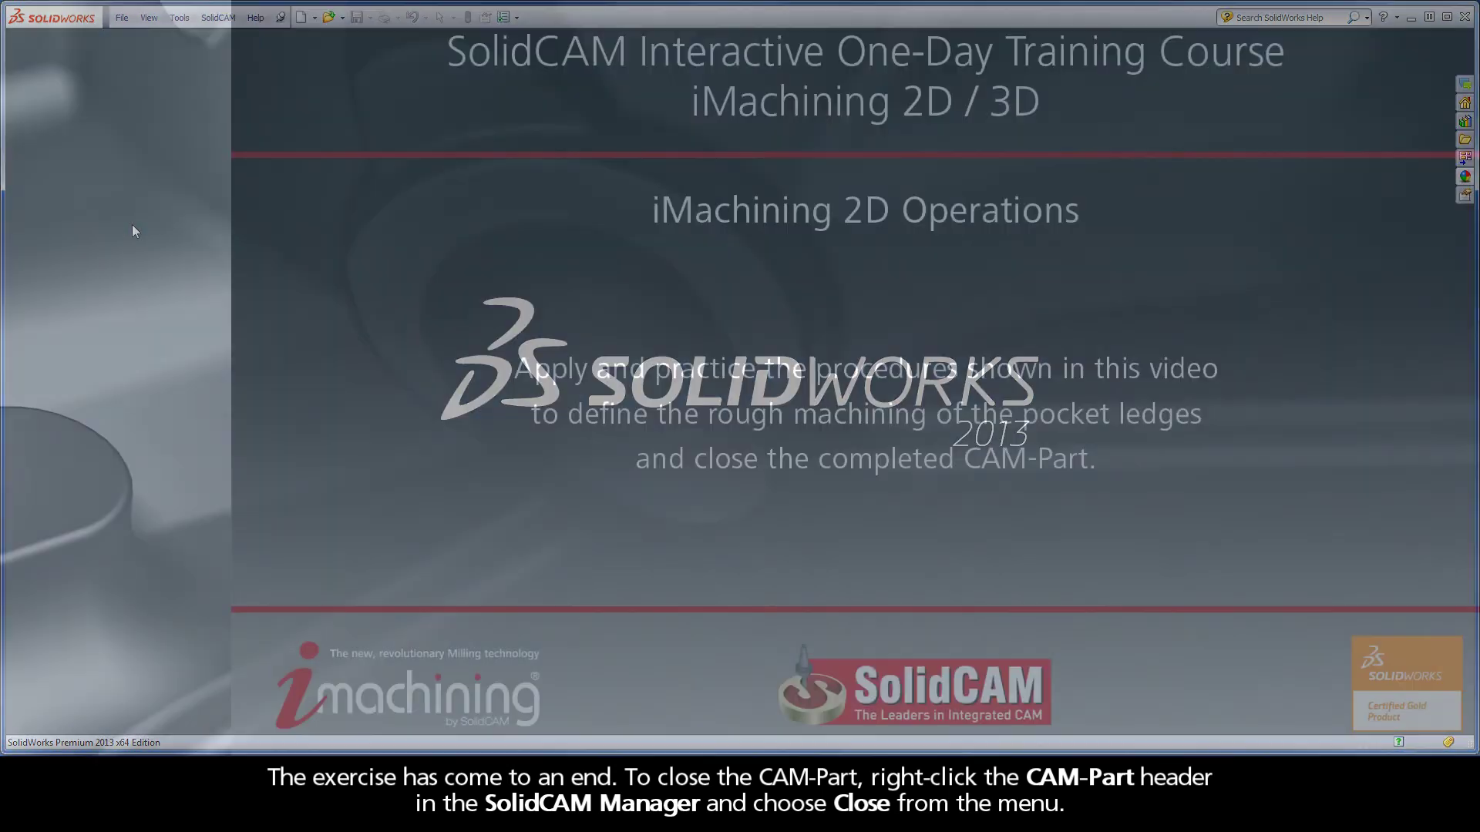